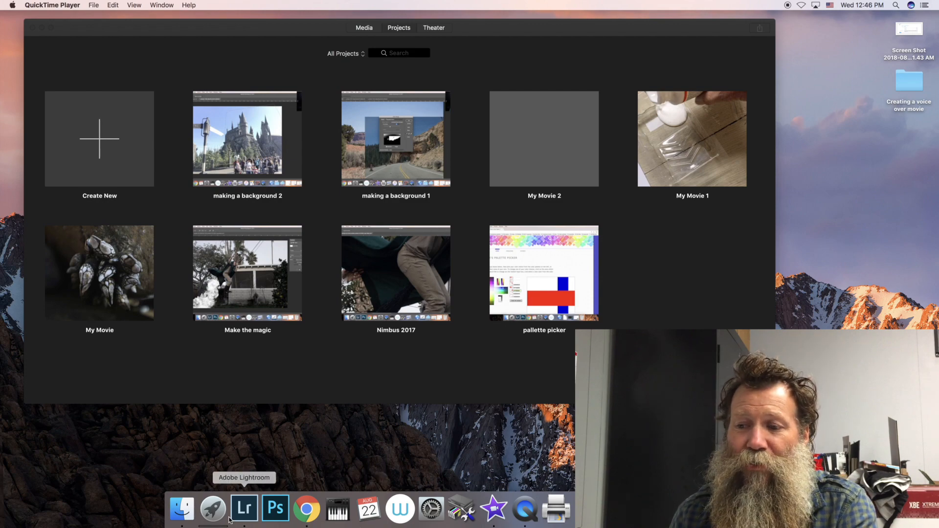
Step: Switch to iMovie and create a new movie project
left_click(210, 514)
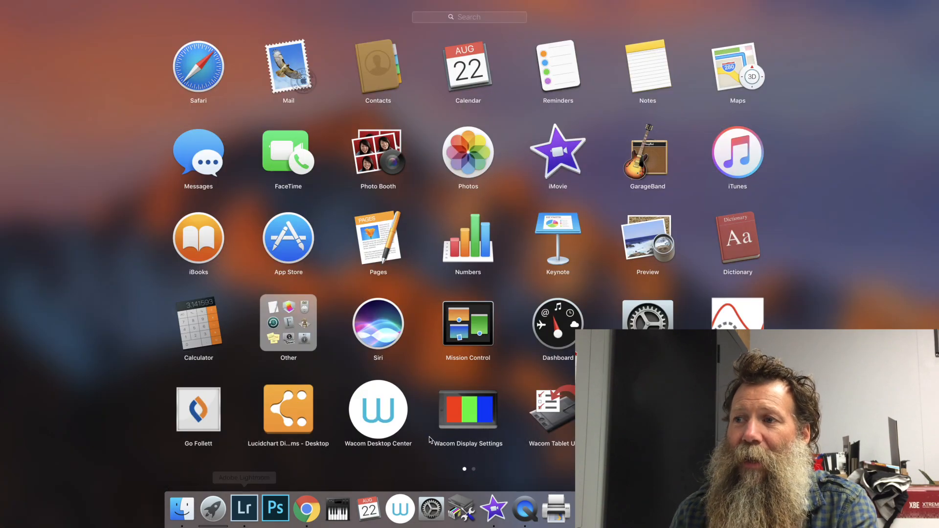
scroll(495, 391, "right", 5)
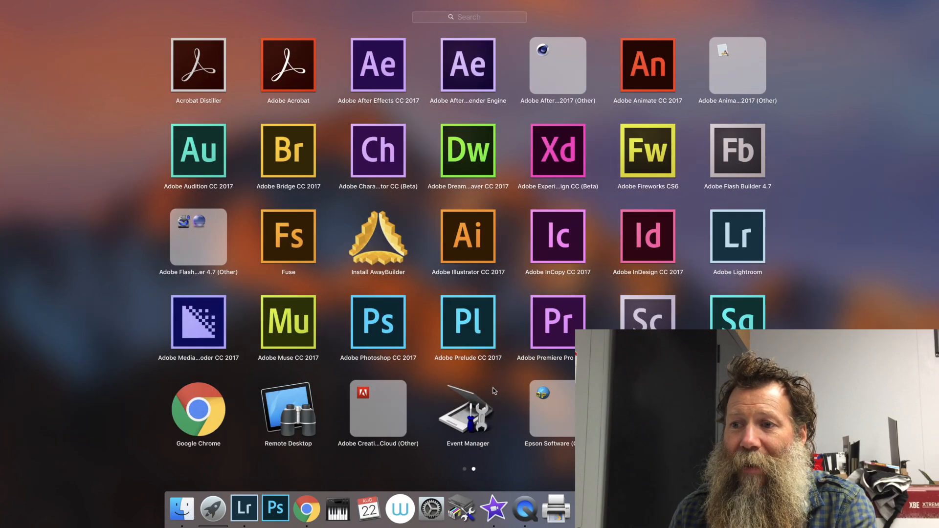
left_click(491, 393)
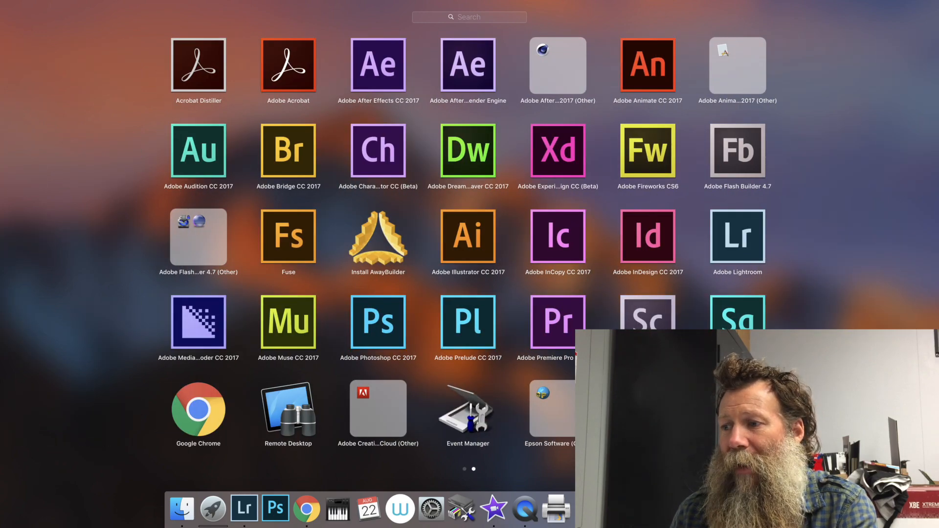
scroll(463, 244, "left", 5)
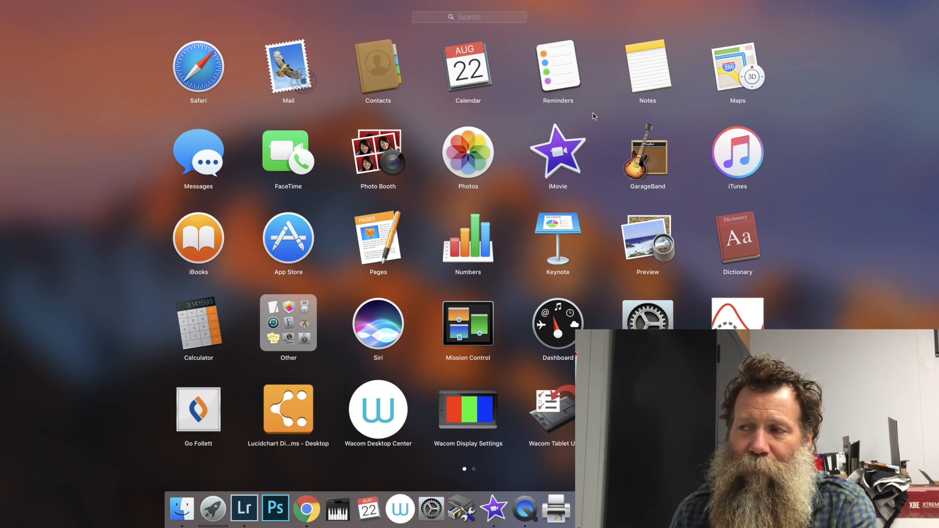
left_click(494, 519)
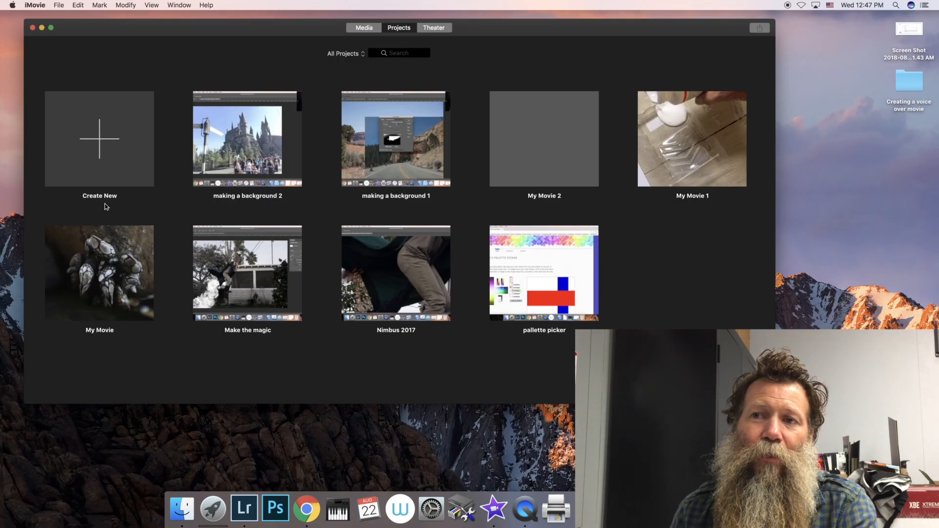
left_click(104, 142)
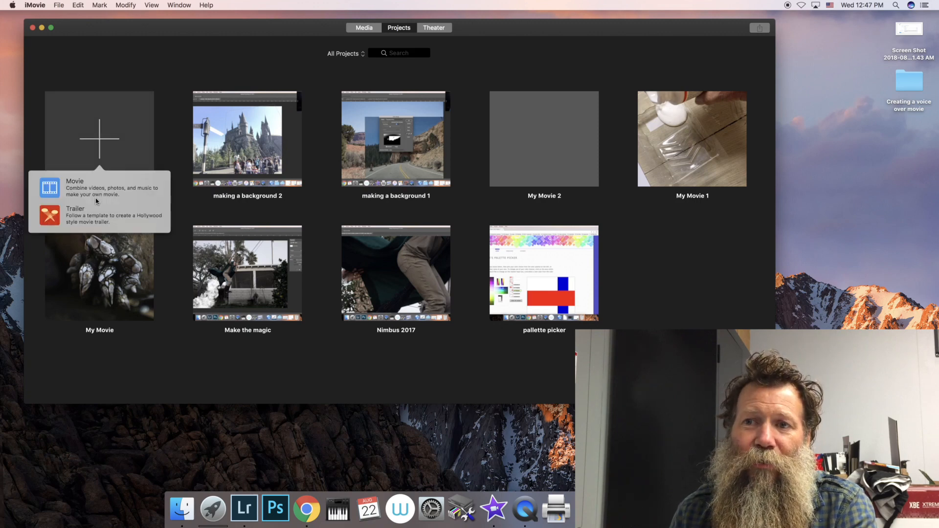
left_click(96, 191)
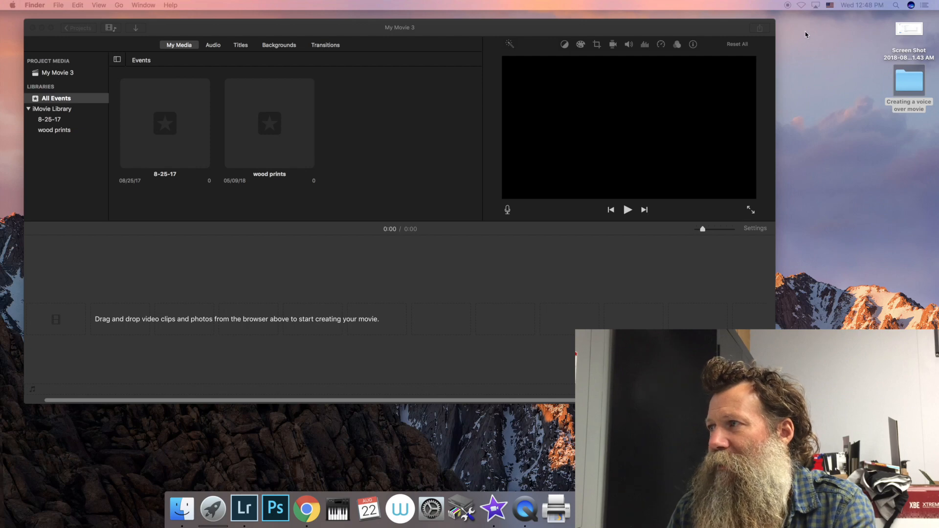
Step: Add all photos from the desktop folder "Creating a voice over movie" to the empty timeline and close the folder window
double_click(906, 88)
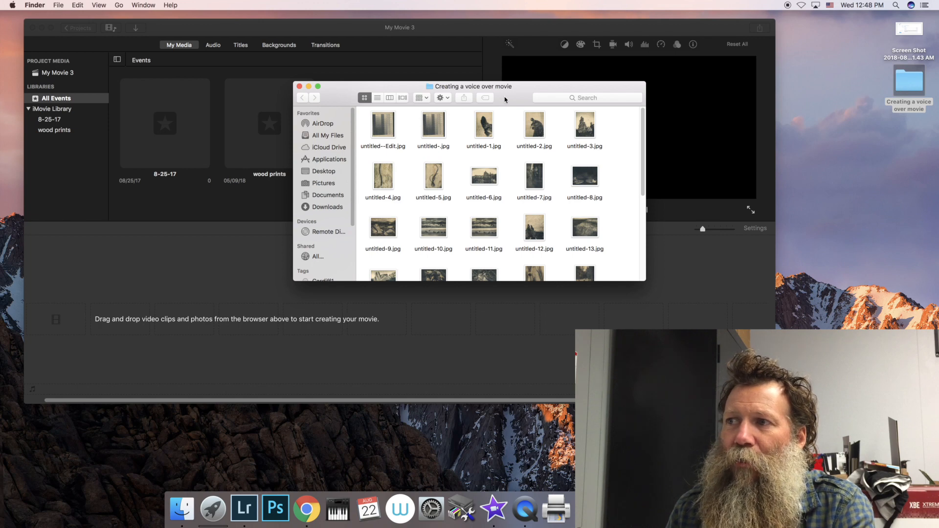
left_click(486, 137)
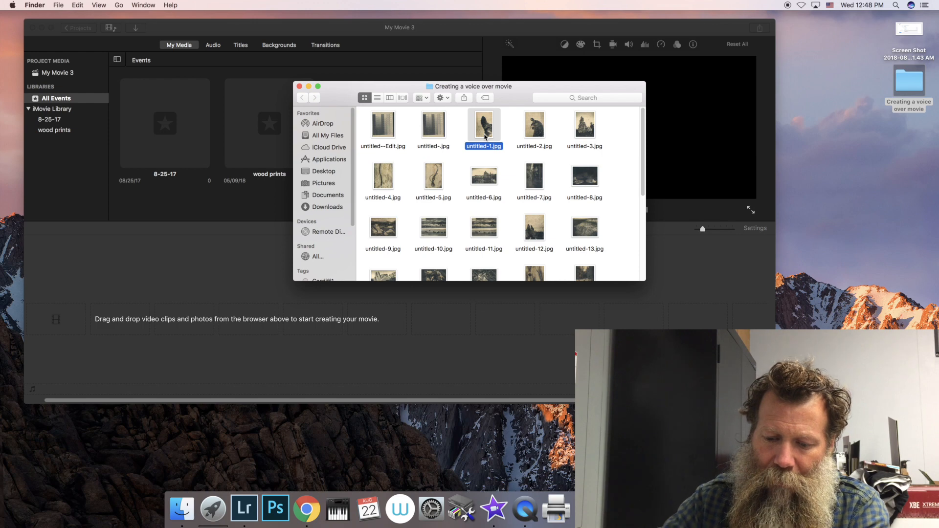
key("super+a")
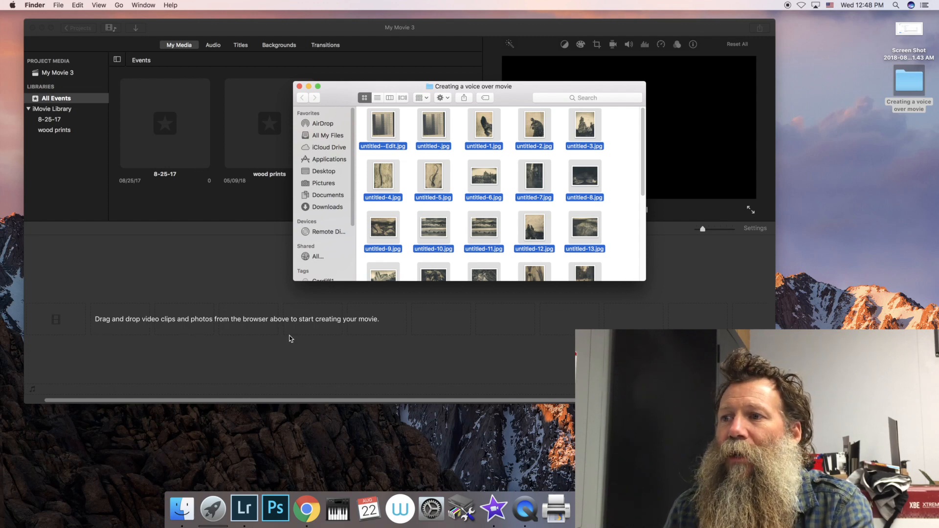
left_click_drag(389, 181, 154, 334)
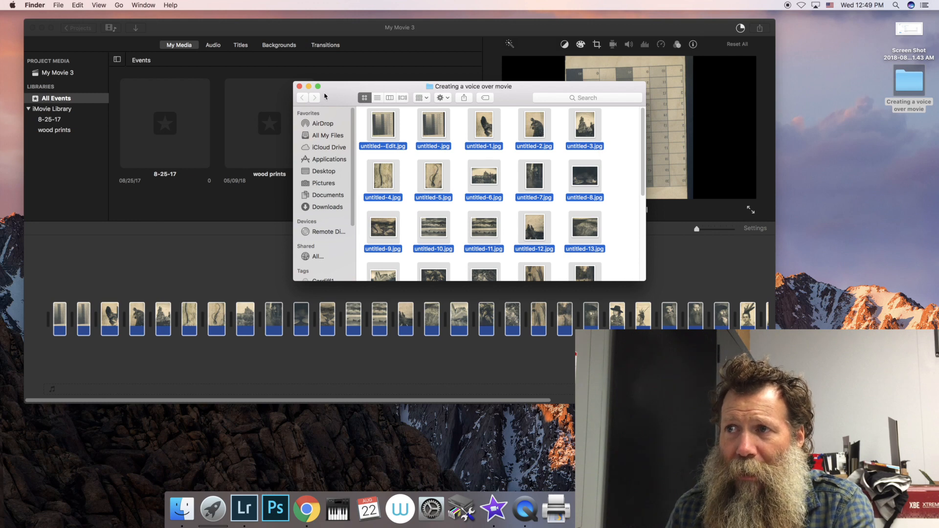
left_click(299, 86)
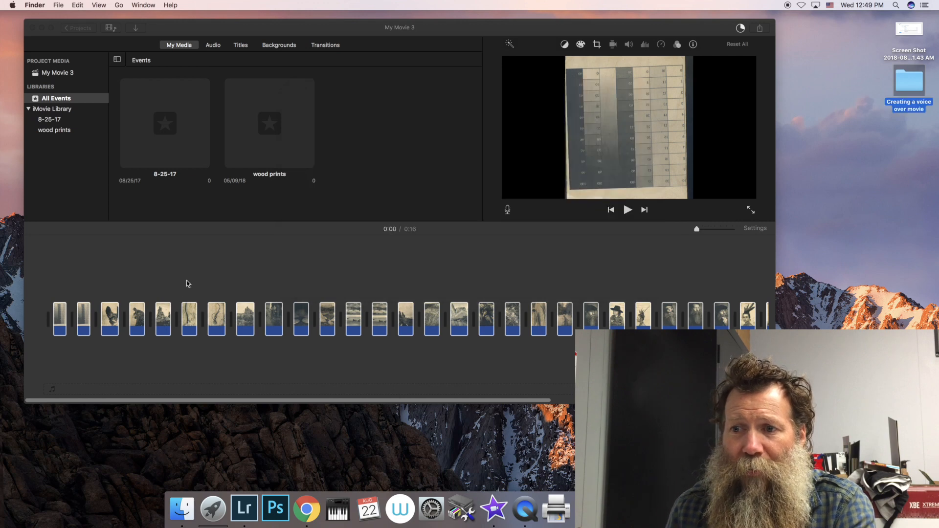
Step: Clear the selection of all clips, select only the third photo in the timeline, and show its cropping options
left_click(136, 359)
left_click(110, 323)
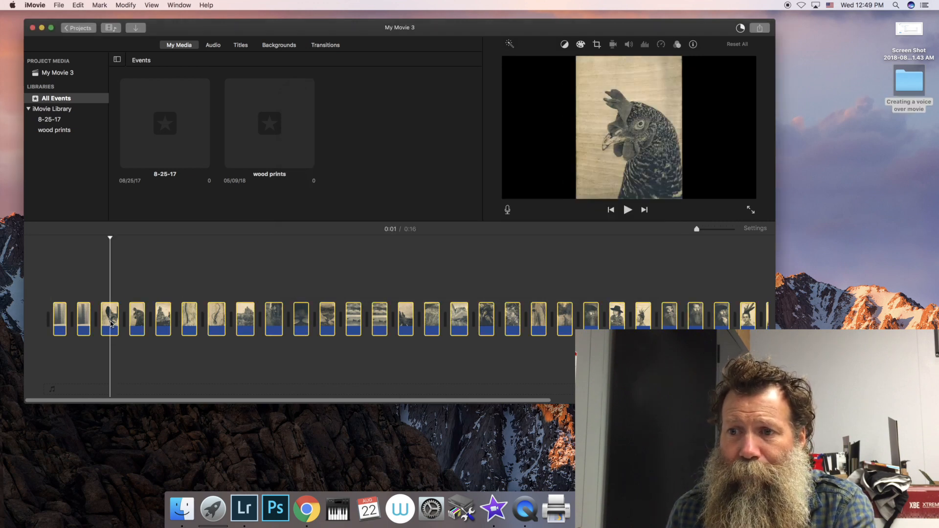
left_click(115, 328)
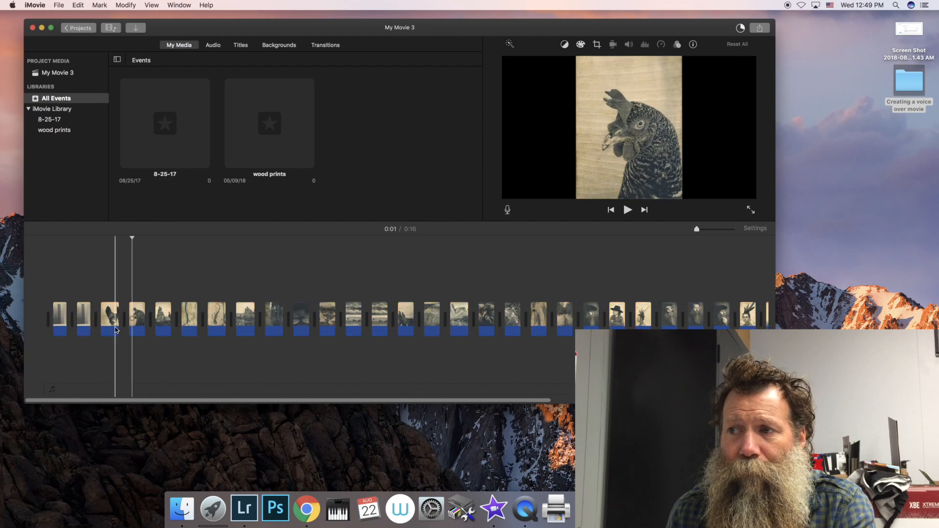
key("c")
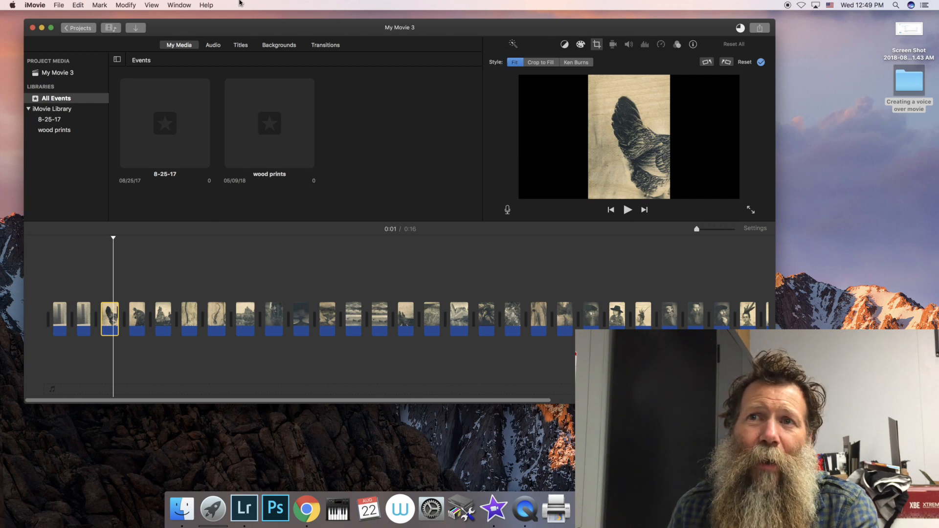
Step: Review the default photo placement and photo duration in the iMovie preferences, then close them
left_click(33, 5)
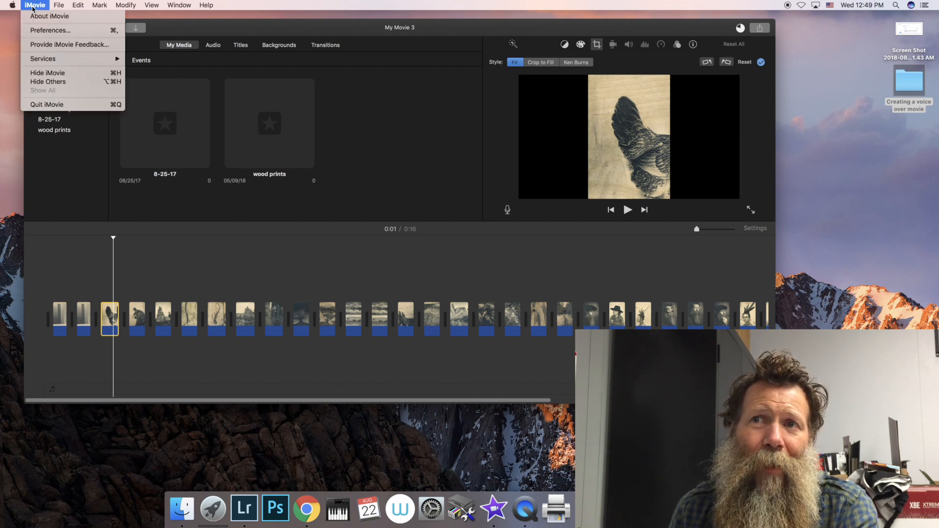
left_click(53, 30)
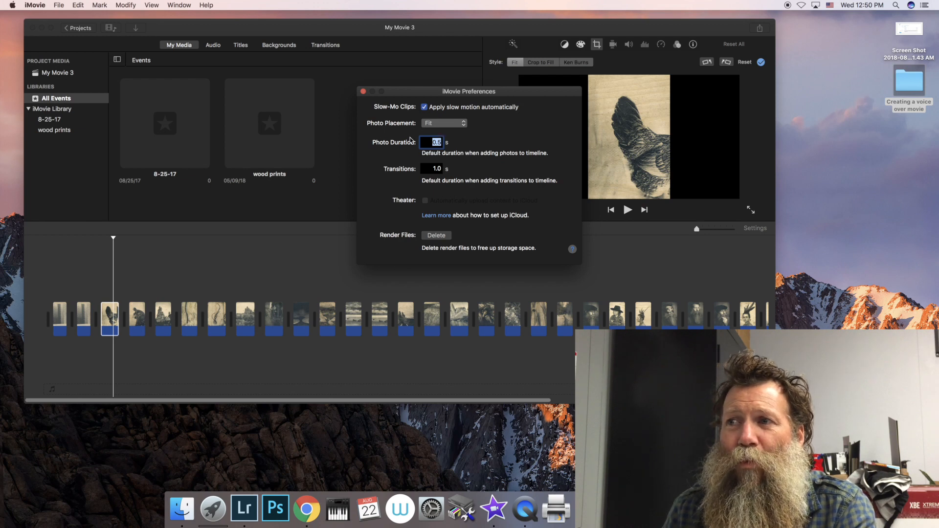
left_click(363, 92)
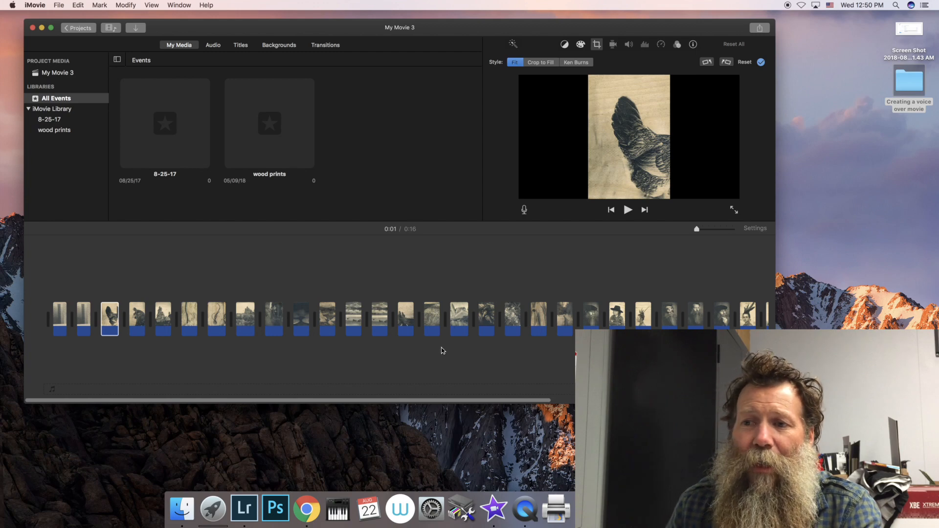
Step: Delete the two test chart photos at the beginning of the timeline
left_click(85, 314)
key("Delete")
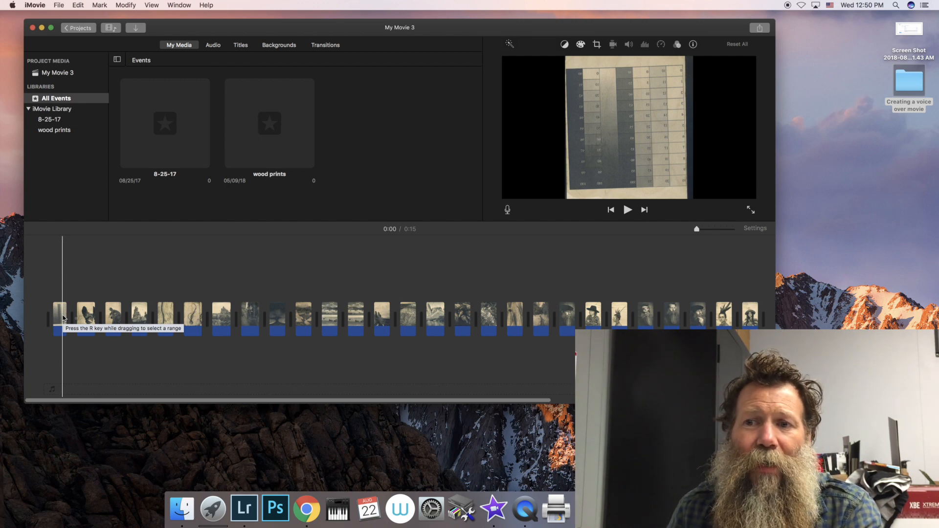
left_click(63, 318)
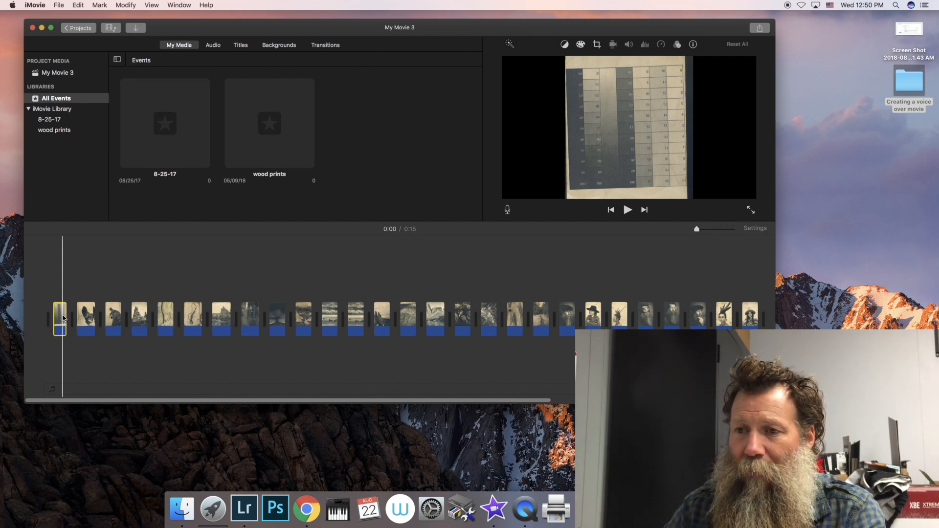
key("Delete")
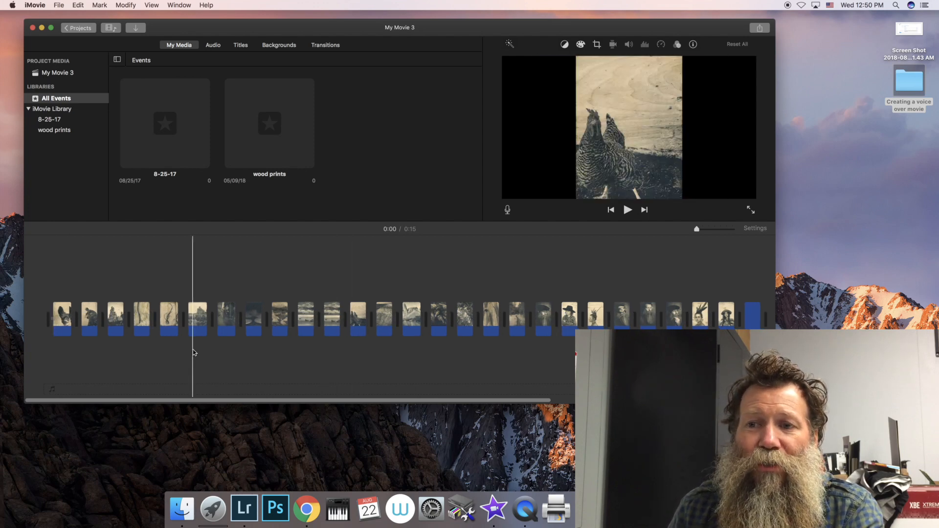
Step: Move the second photo, the close-up of the chicken's head, to the start of the timeline and preview the sequence
left_click(82, 322)
left_click_drag(82, 322, 62, 321)
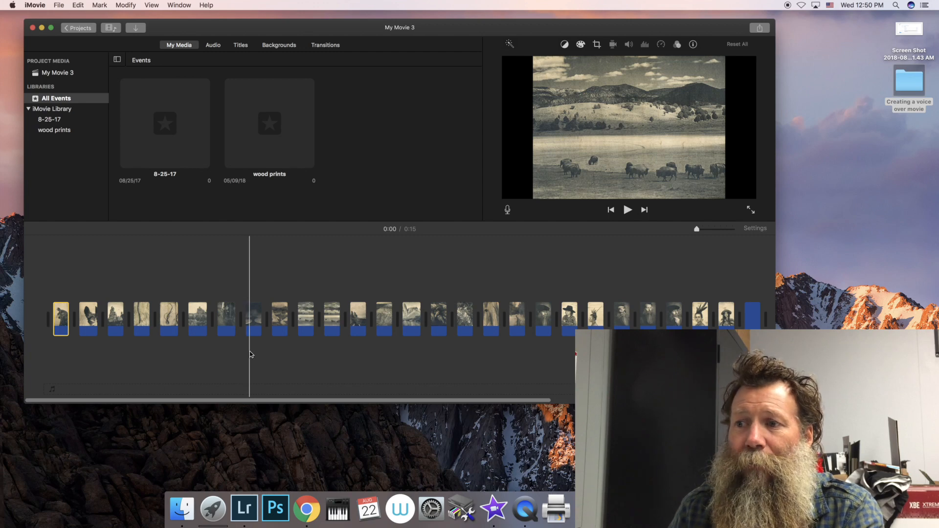
left_click(380, 347)
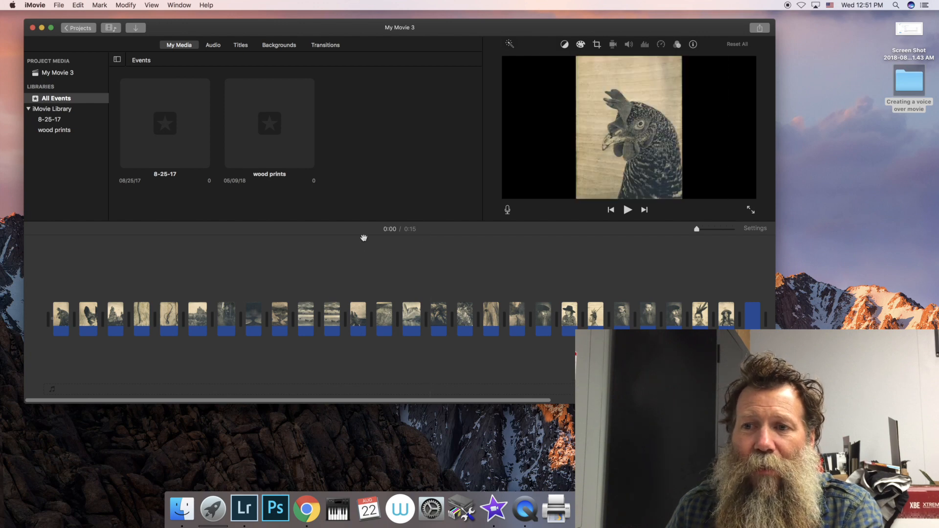
key("space")
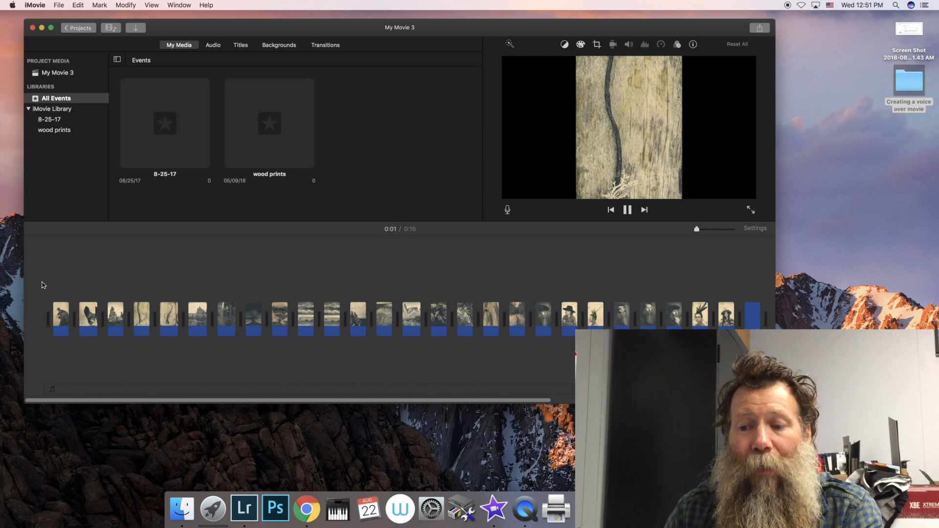
key("space")
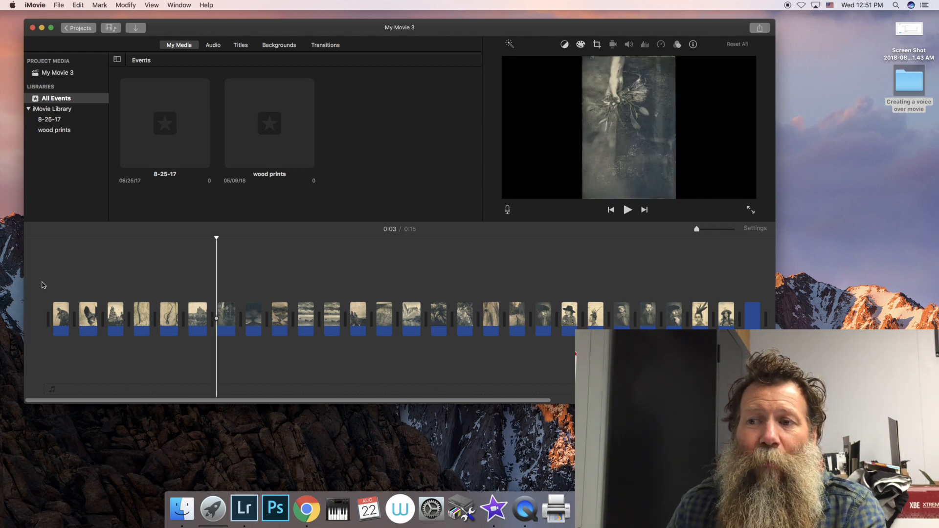
Step: Set the first photo's duration to 5 seconds in its clip information and play back the sequence
left_click(62, 324)
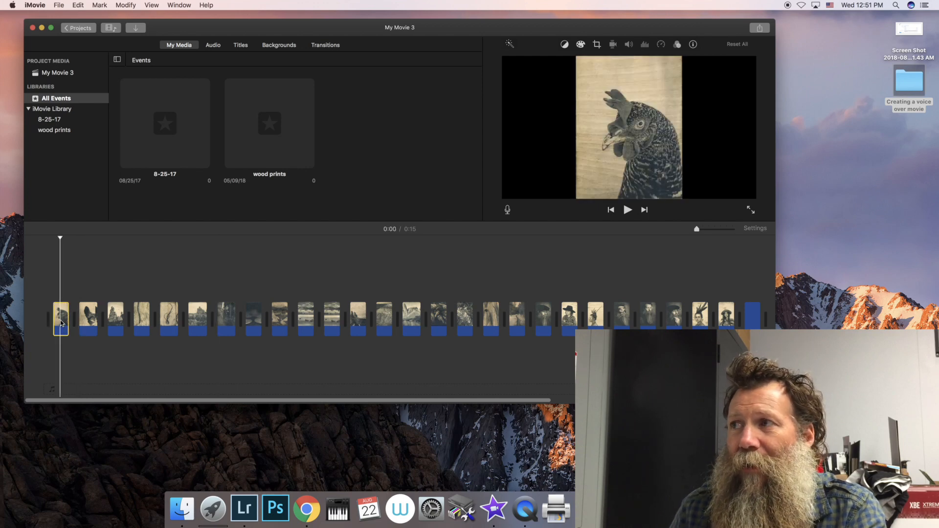
key("c")
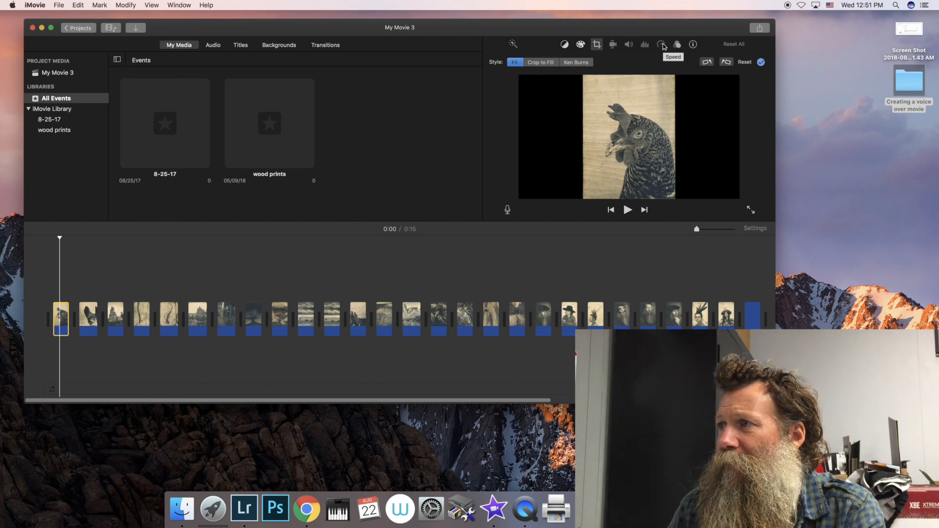
left_click(692, 45)
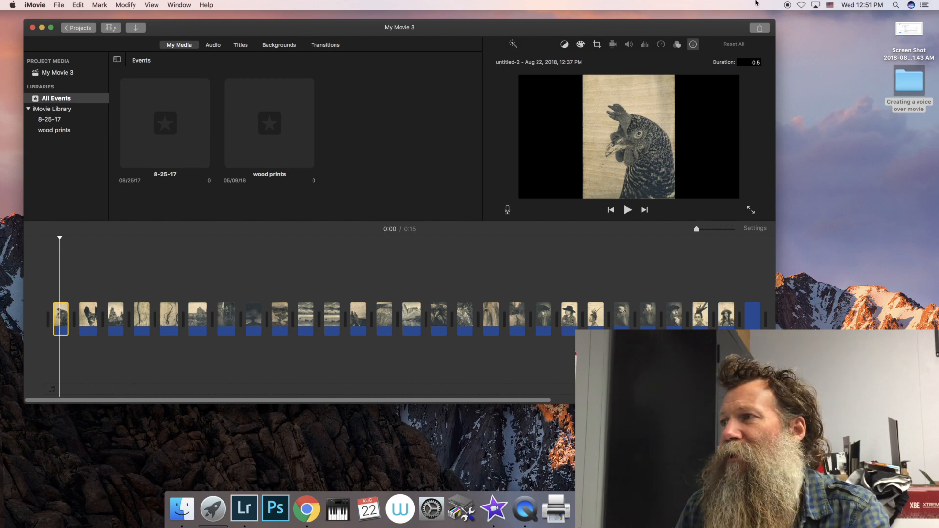
left_click(756, 63)
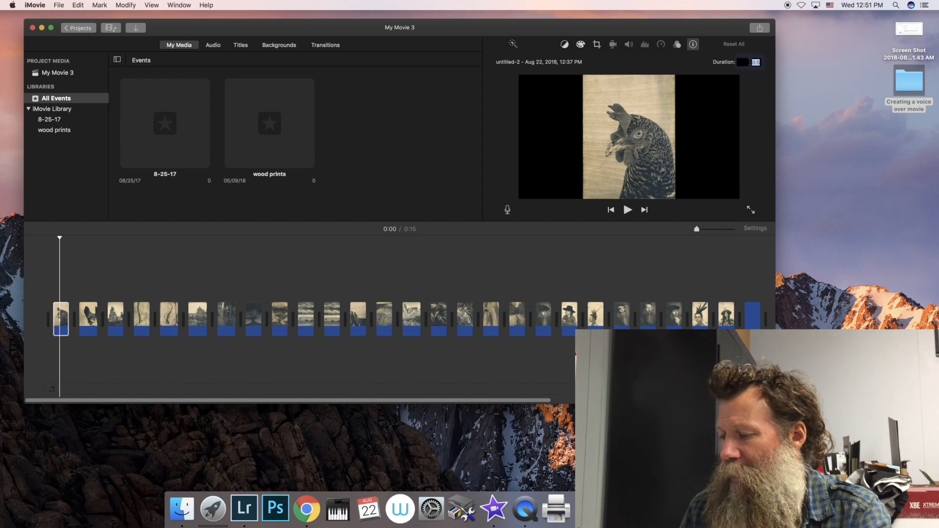
type("5")
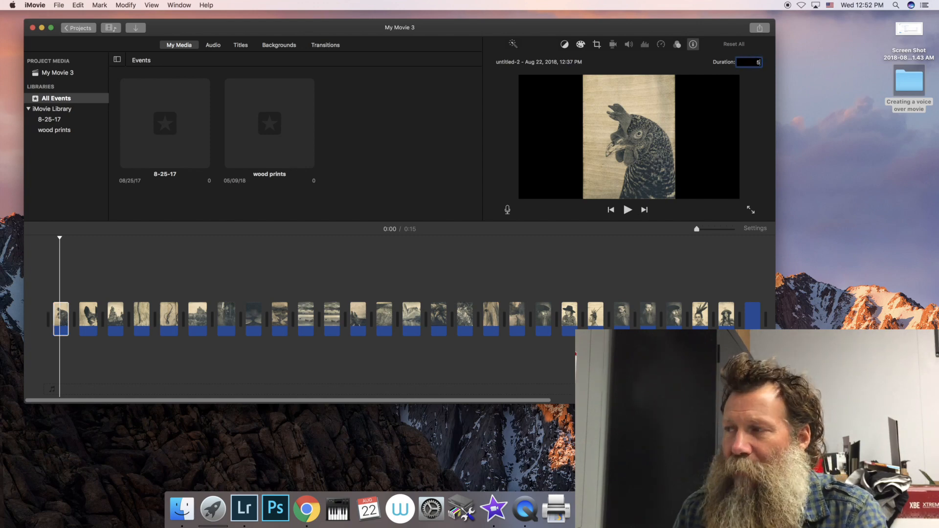
key("Return")
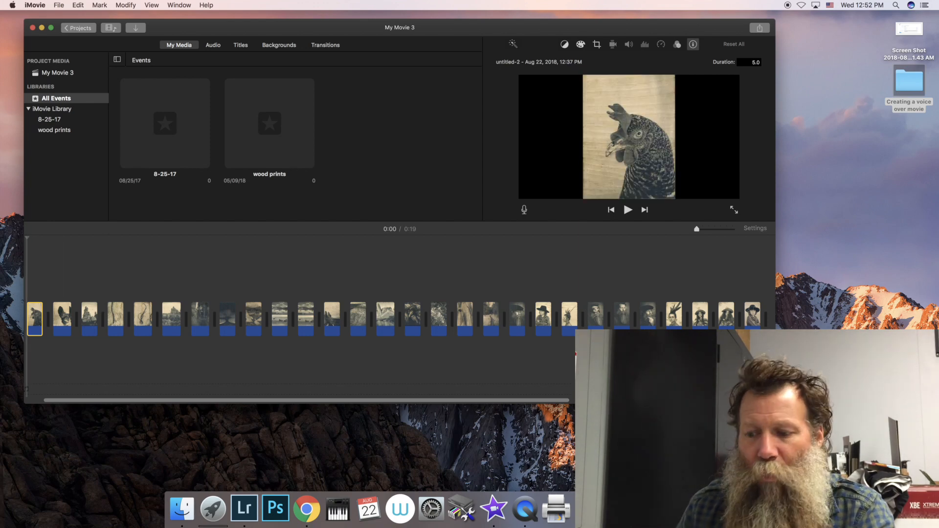
key("space")
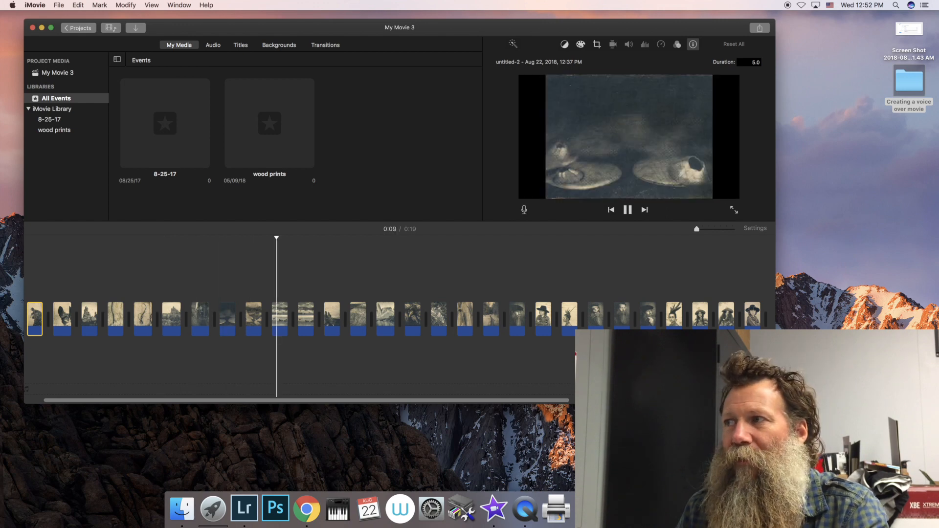
key("space")
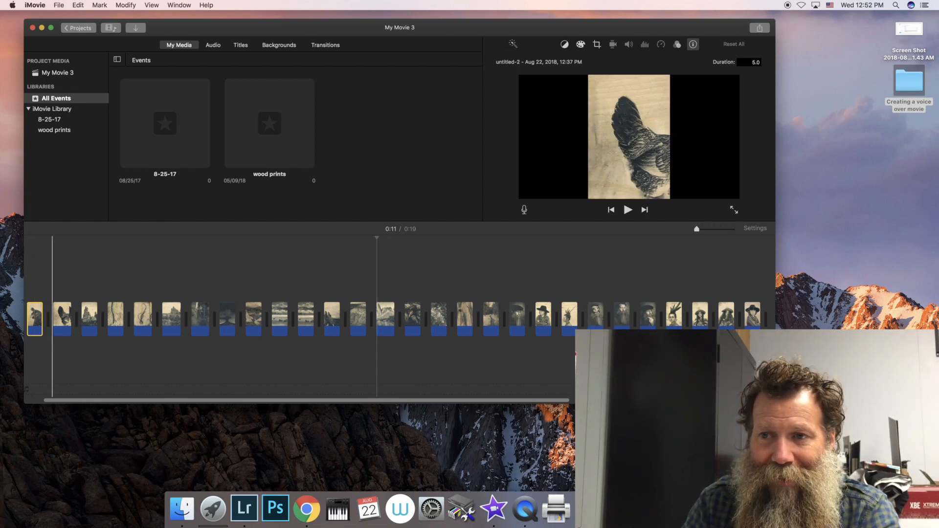
Step: Set the duration of all photos in the timeline to 5 seconds and play back part of the sequence
key("super+a")
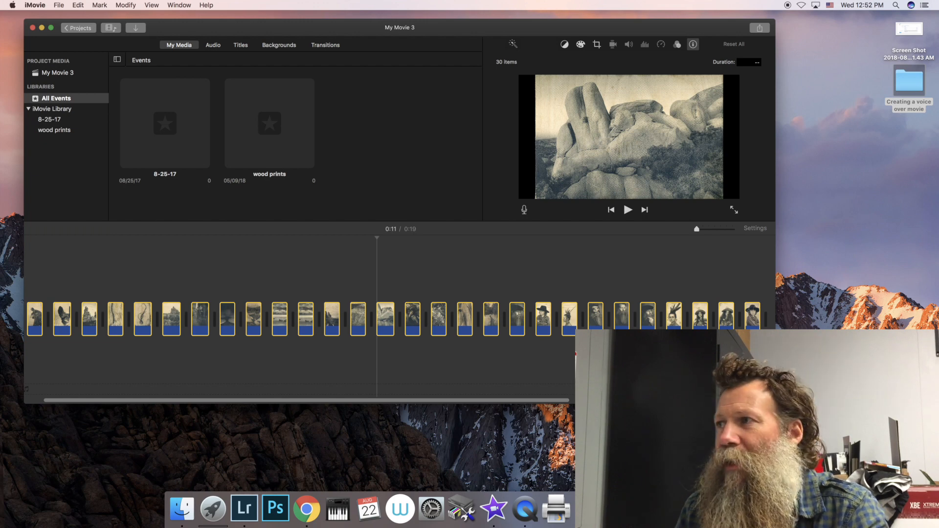
left_click(757, 62)
type("5")
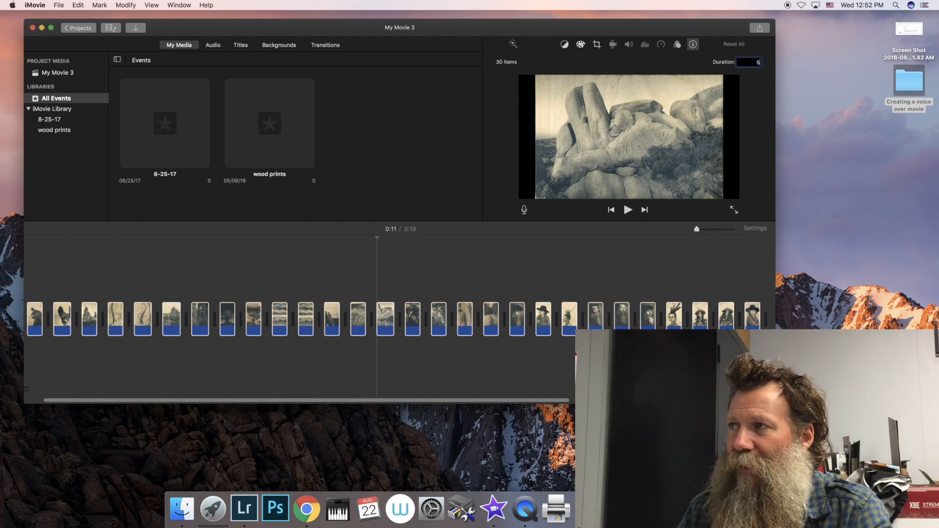
key("Return")
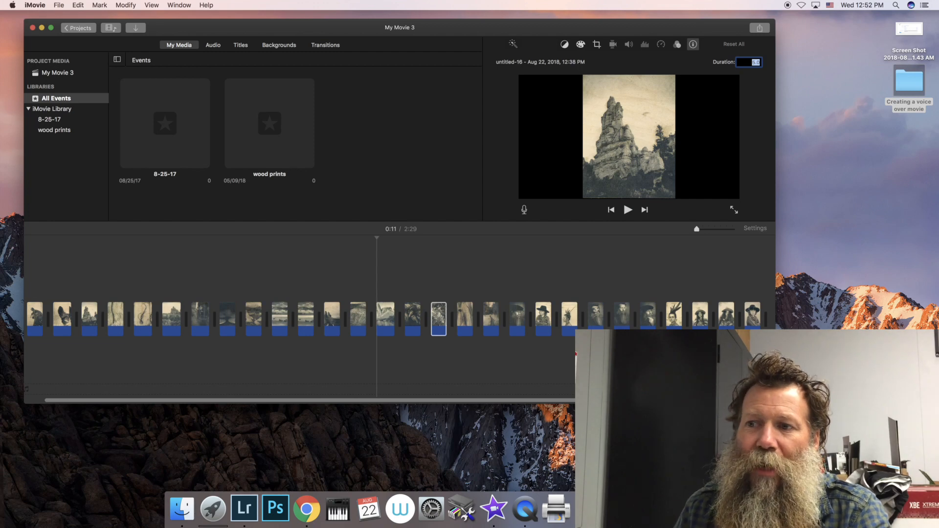
left_click(274, 316)
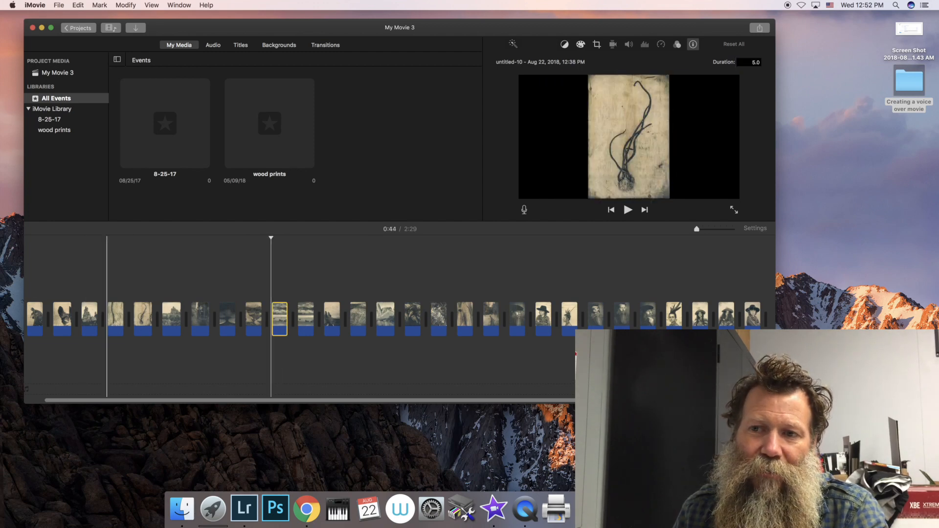
key("space")
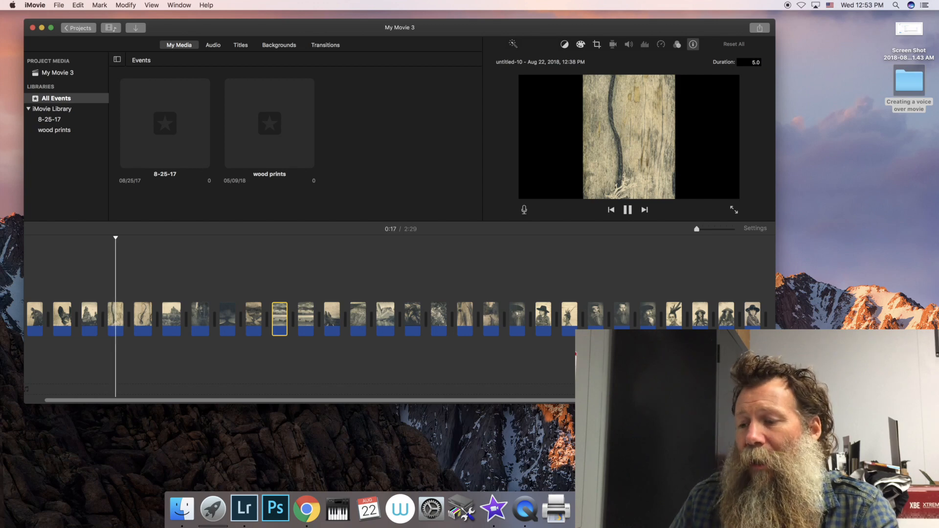
key("space")
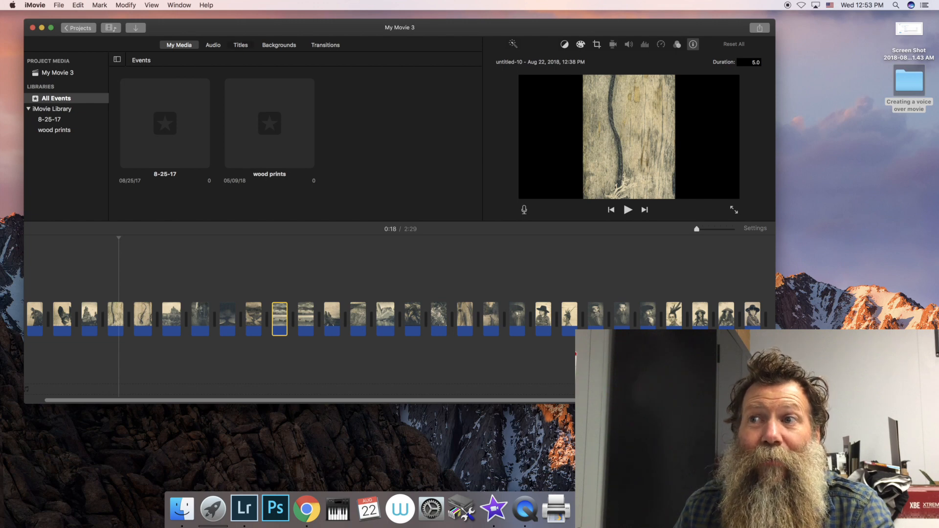
Step: Add a Standard title as its own clip before the first photo and place the text cursor in its main title line
left_click(241, 45)
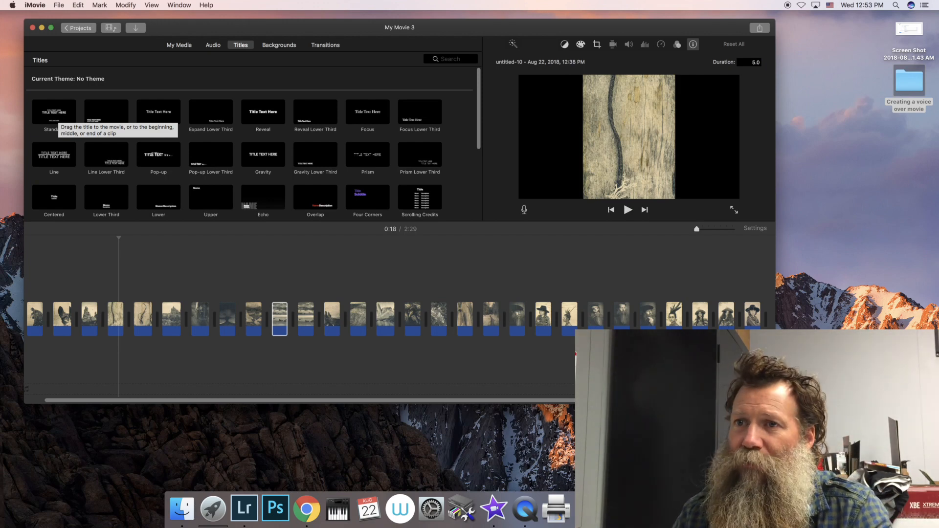
left_click(57, 113)
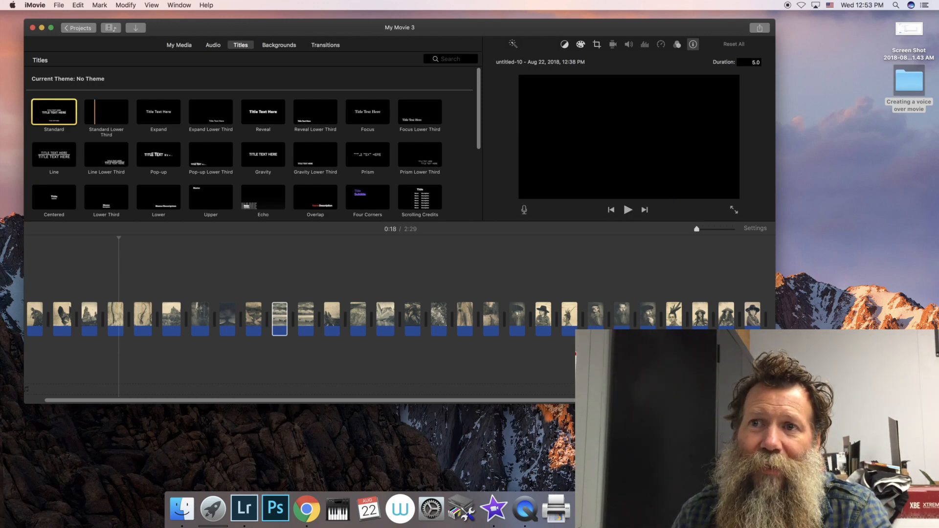
left_click_drag(2, 160, 69, 313)
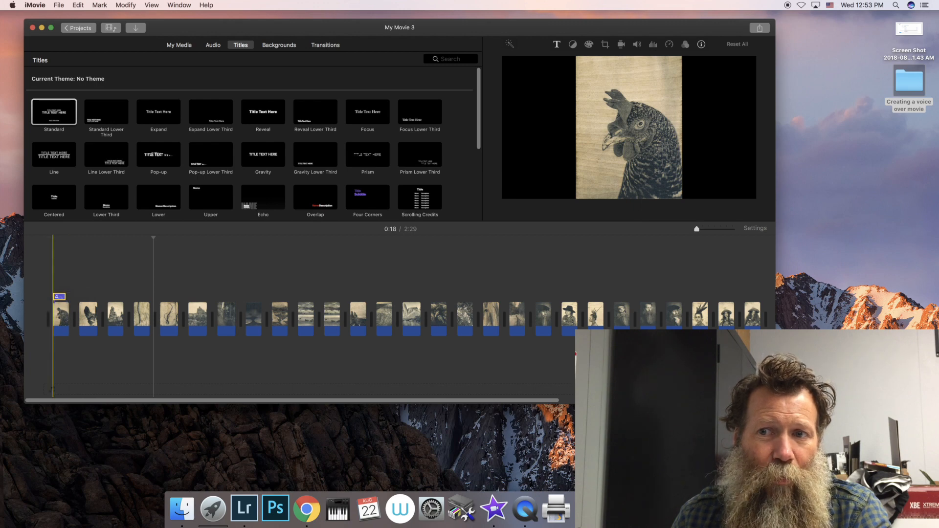
left_click_drag(59, 297, 55, 319)
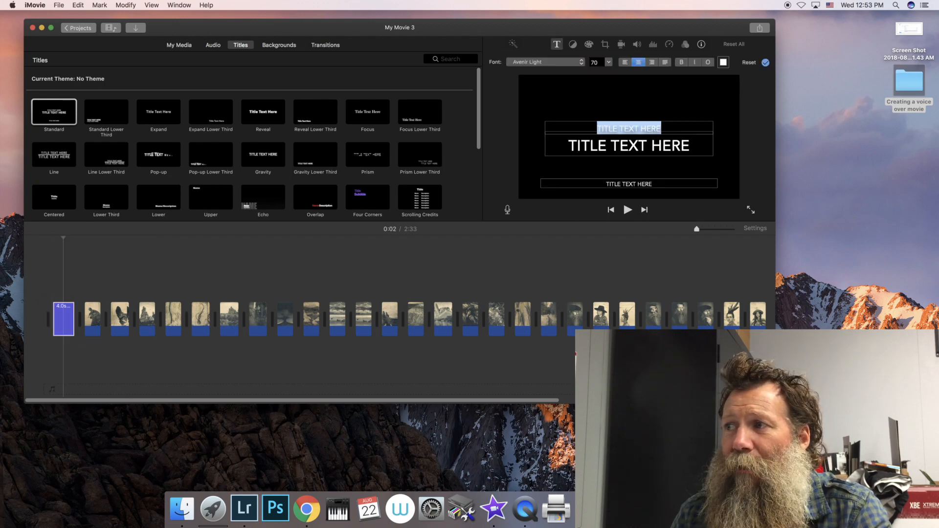
left_click(648, 145)
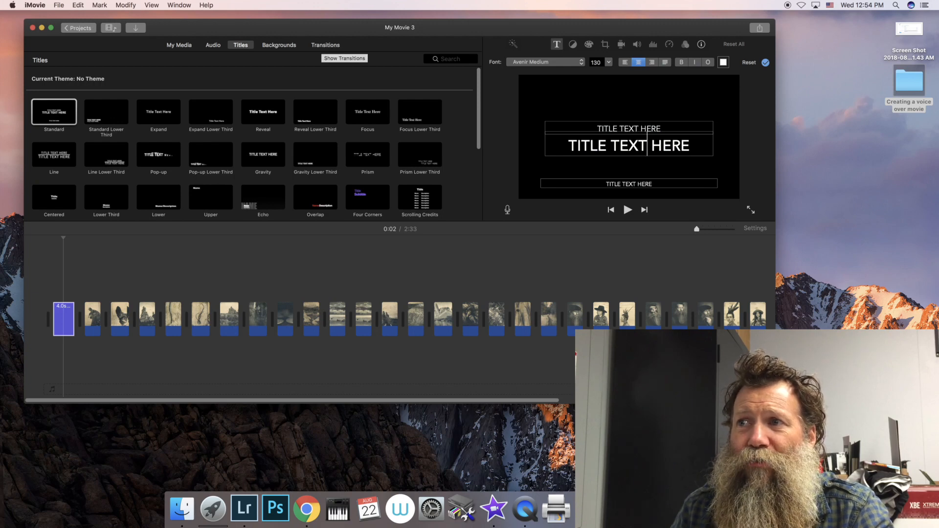
Step: Show the available transitions and play back the plain cut between the first and second photos
left_click(326, 45)
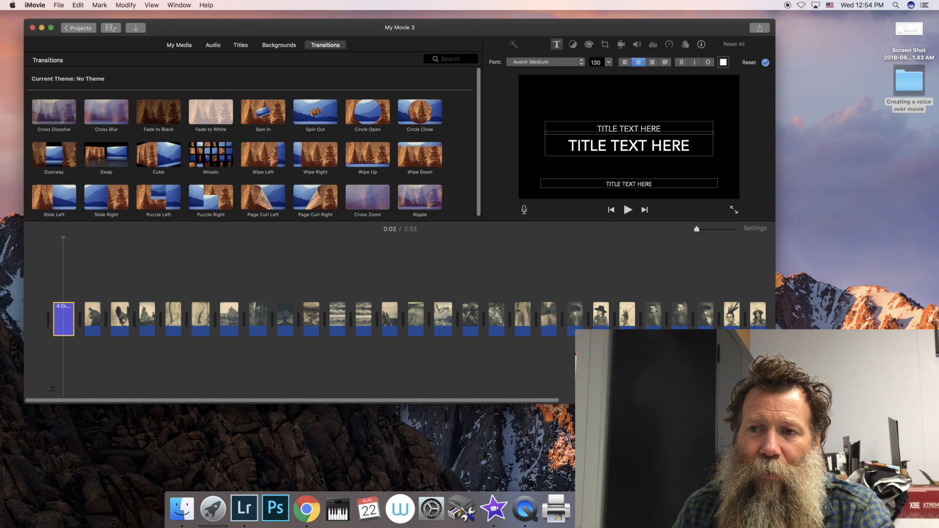
left_click(91, 318)
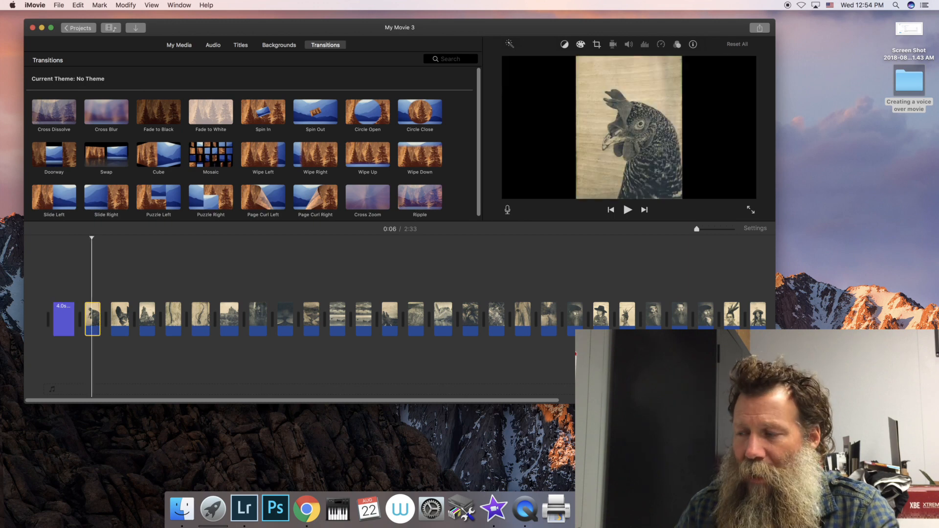
key("space")
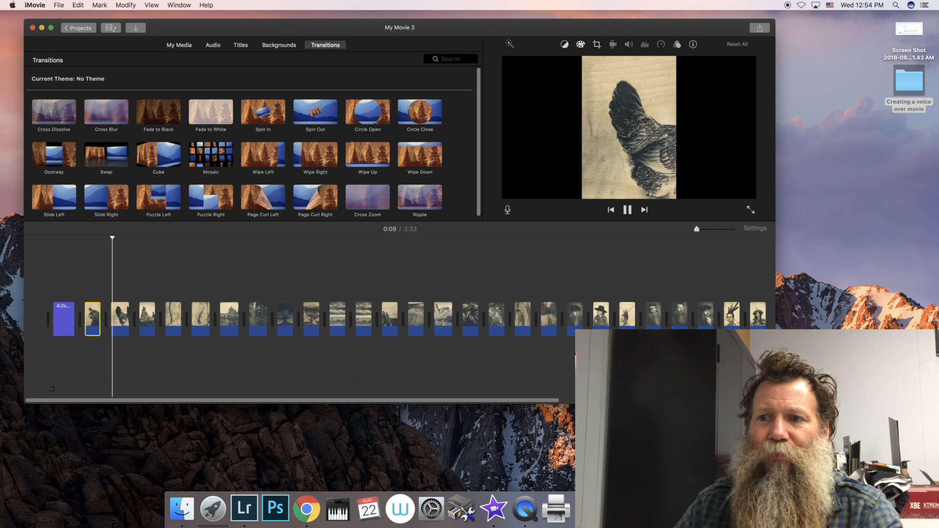
key("space")
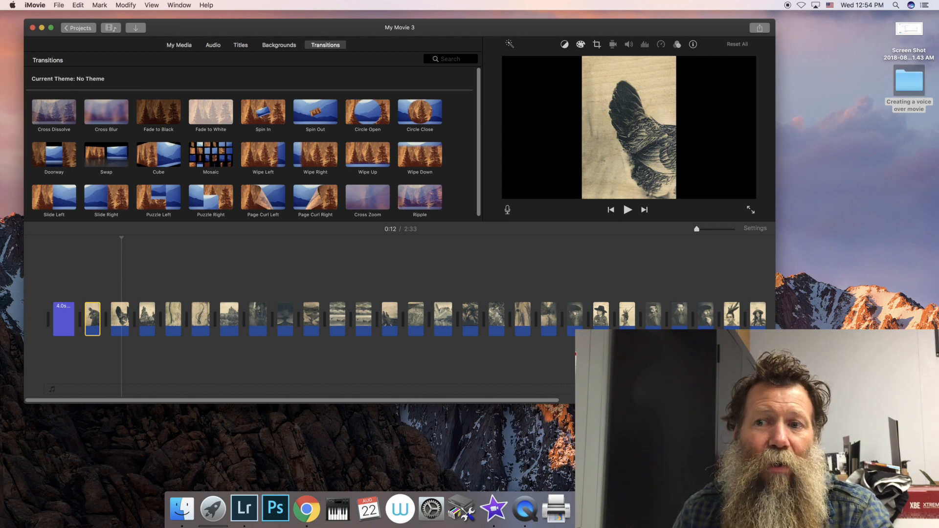
Step: Add a Cross Dissolve transition between the first and second photos and preview it
left_click(59, 117)
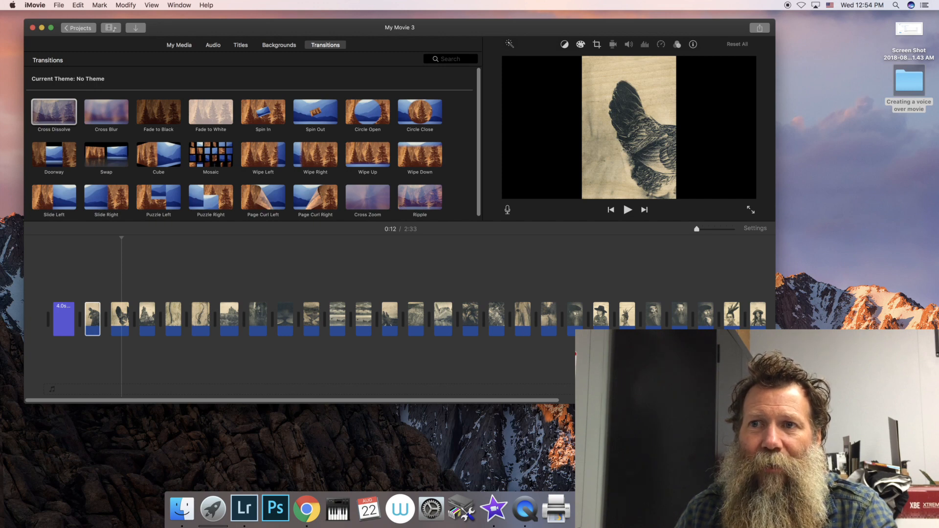
left_click_drag(59, 117, 109, 319)
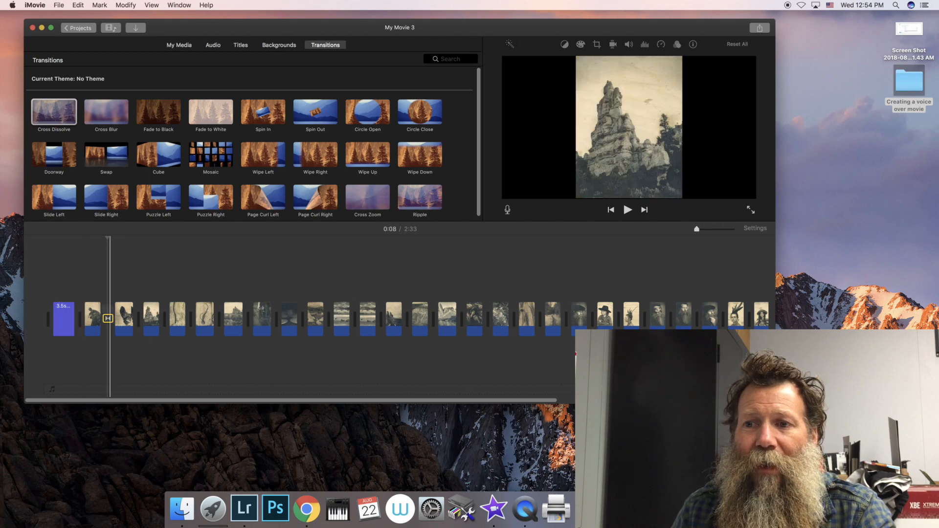
left_click(97, 319)
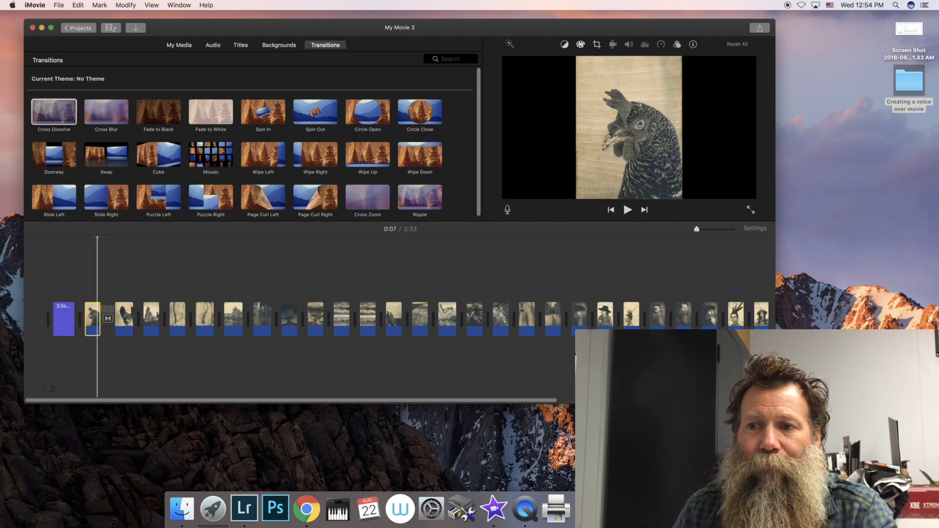
key("space")
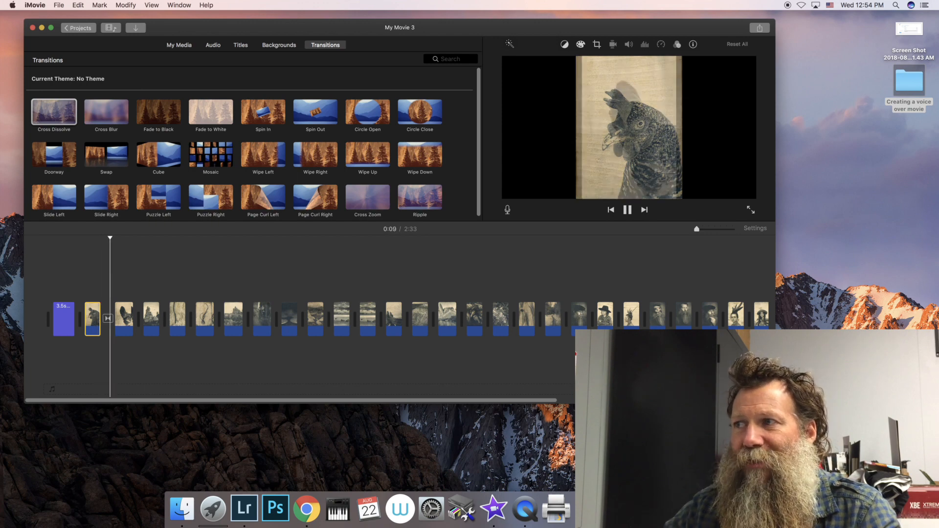
key("space")
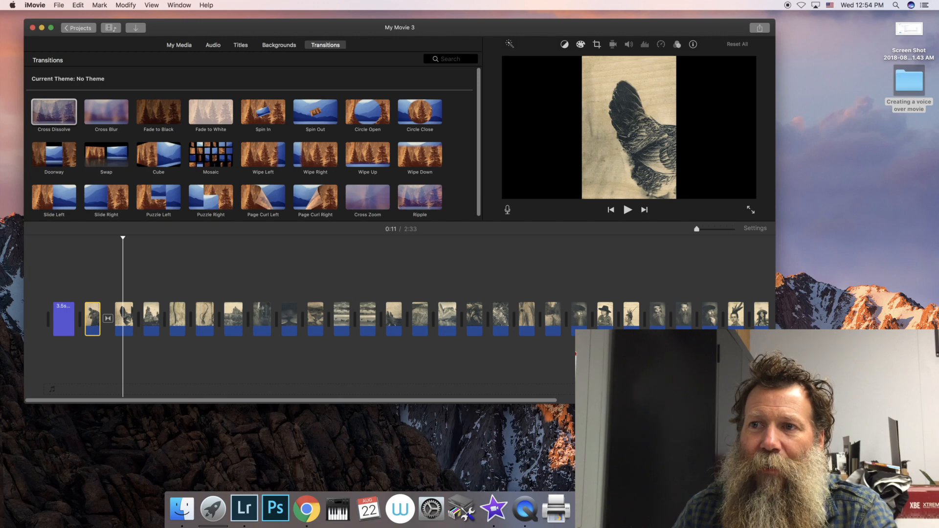
Step: Add a Swap transition between the third and fourth photos and play it back
left_click_drag(90, 156, 166, 318)
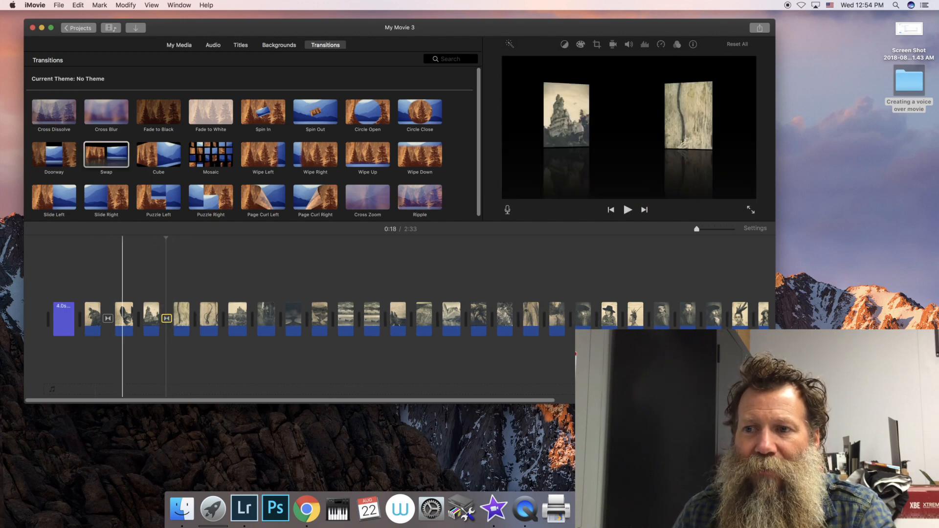
key("space")
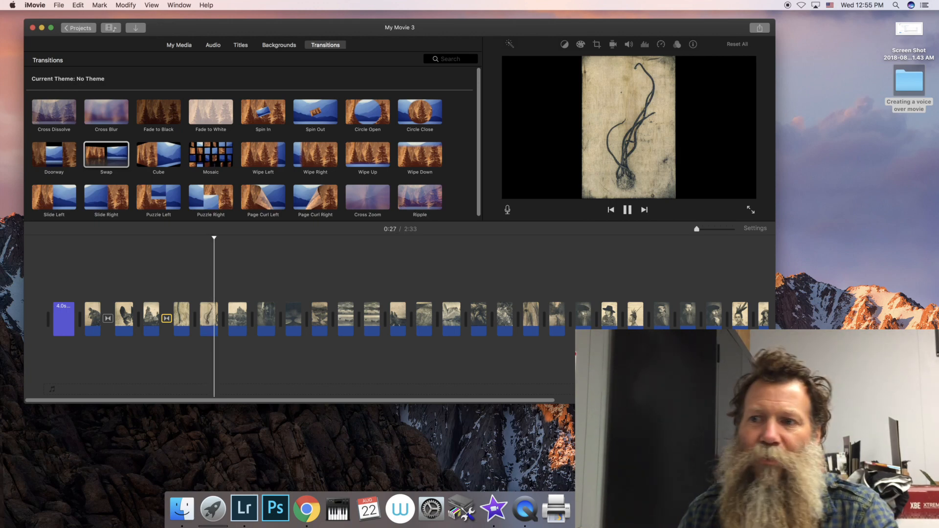
key("space")
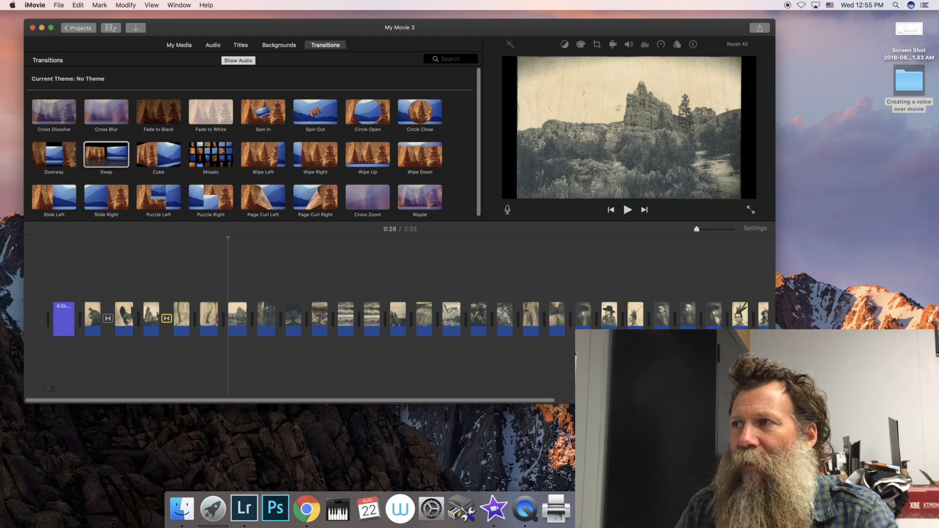
Step: Look through the available audio sources, including the iTunes and GarageBand libraries
left_click(238, 60)
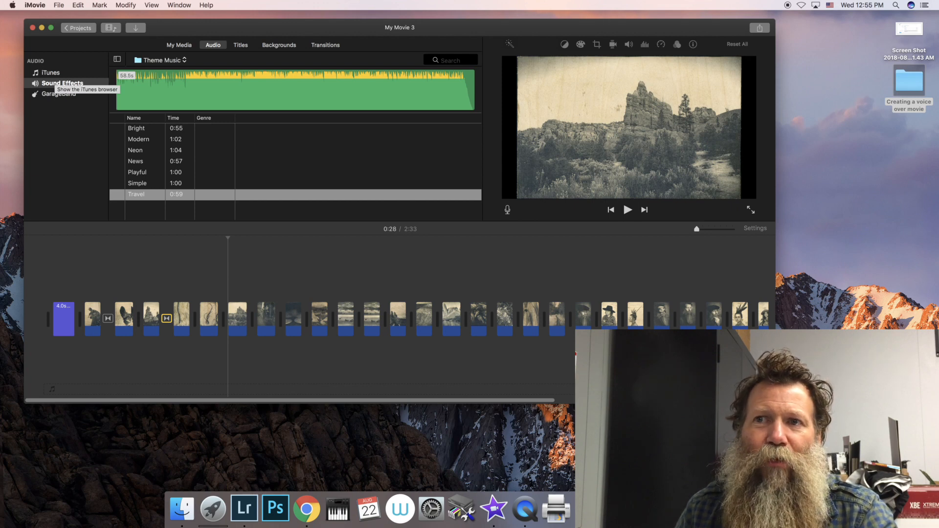
left_click(53, 73)
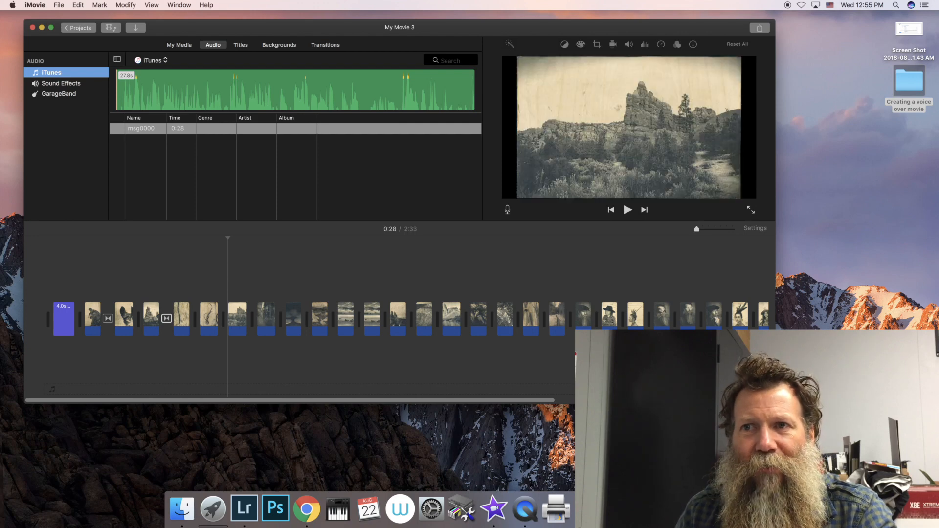
left_click(59, 94)
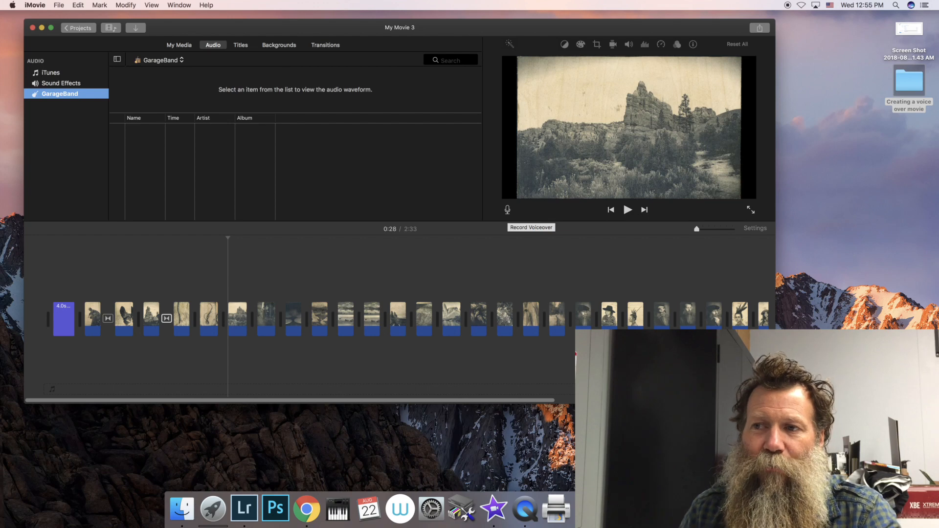
Step: Record a voiceover of about 26 seconds from the very beginning of the timeline
left_click(507, 210)
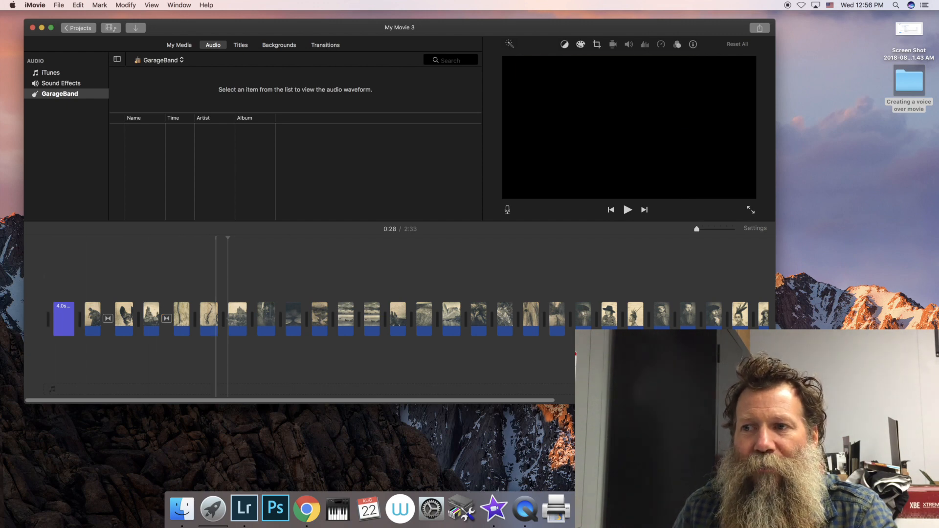
left_click_drag(228, 238, 53, 238)
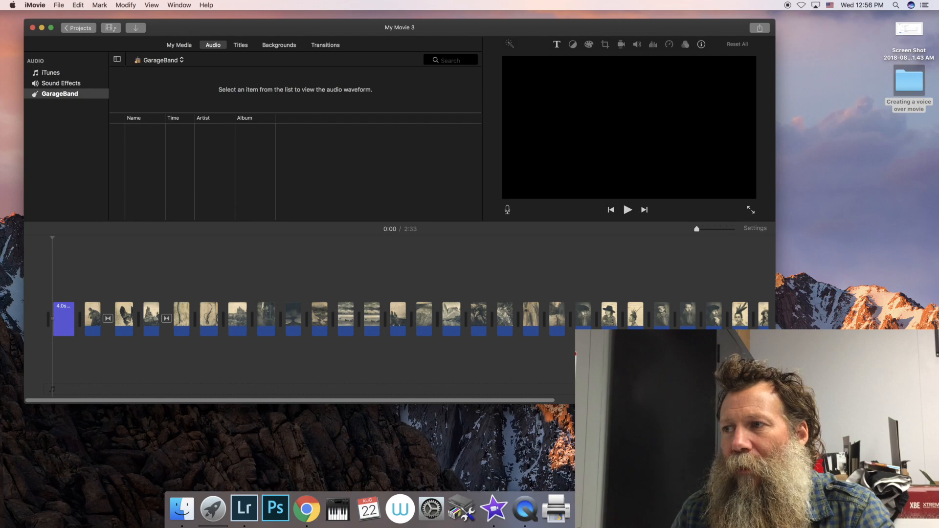
left_click(508, 209)
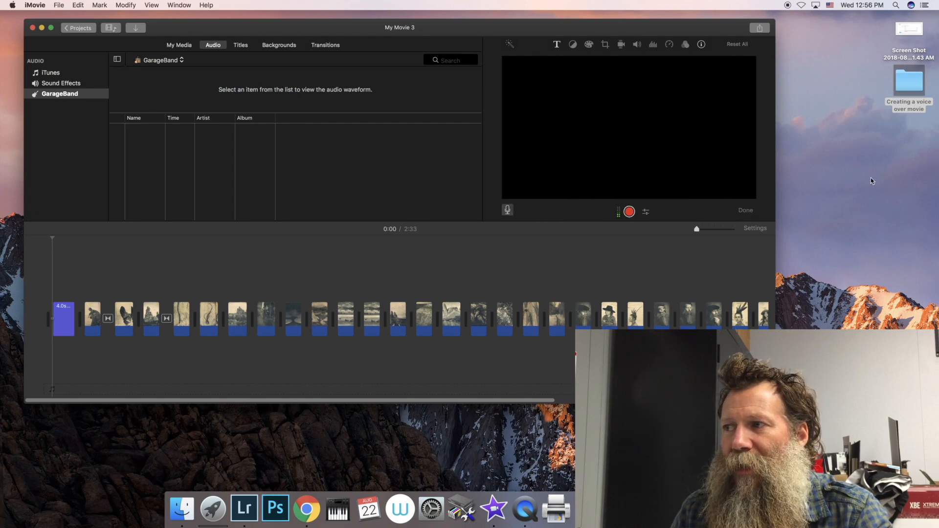
left_click(629, 213)
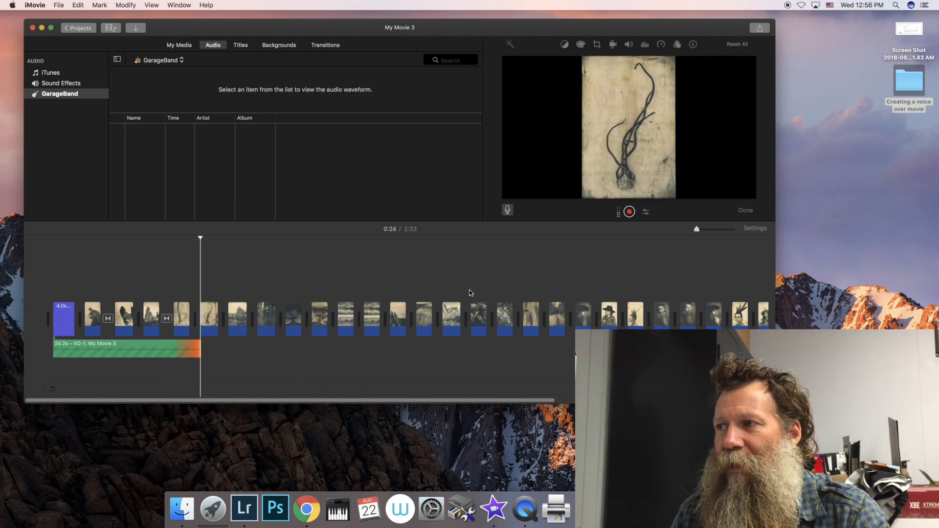
left_click(629, 211)
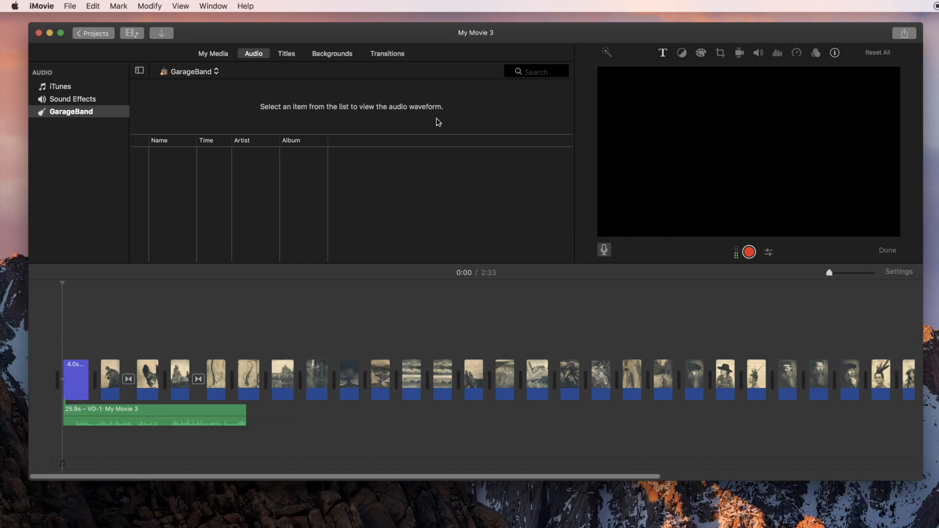
Step: Split the voiceover clip at 0:13, at the start of the third photo, and delete its second part
left_click(168, 414)
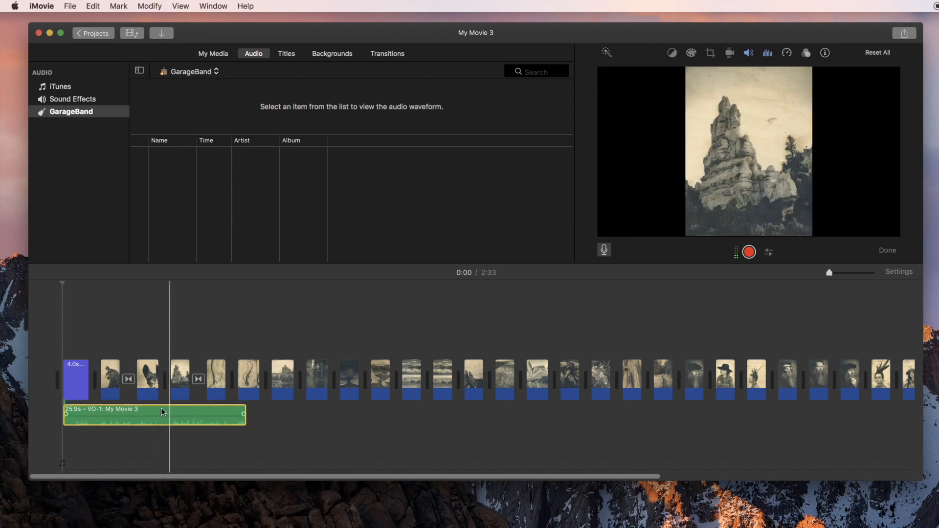
left_click_drag(168, 411, 77, 404)
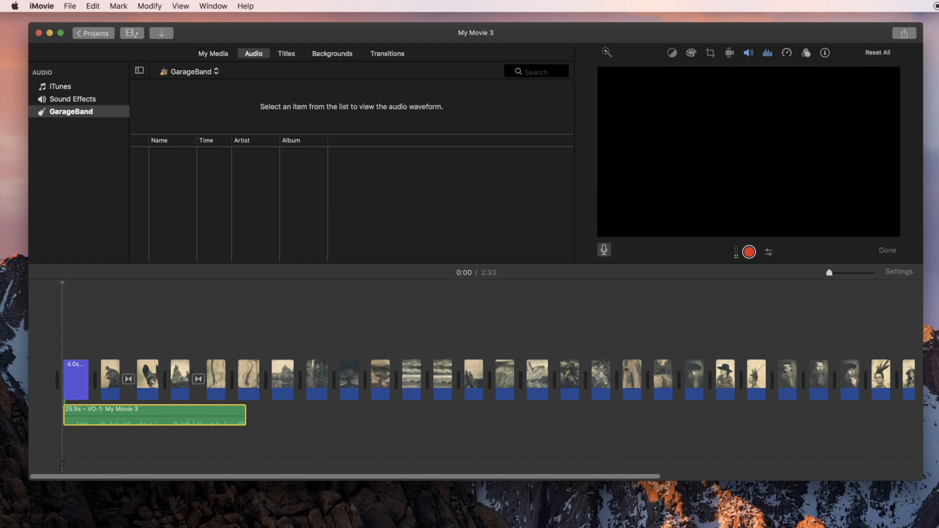
left_click(168, 407)
left_click(149, 6)
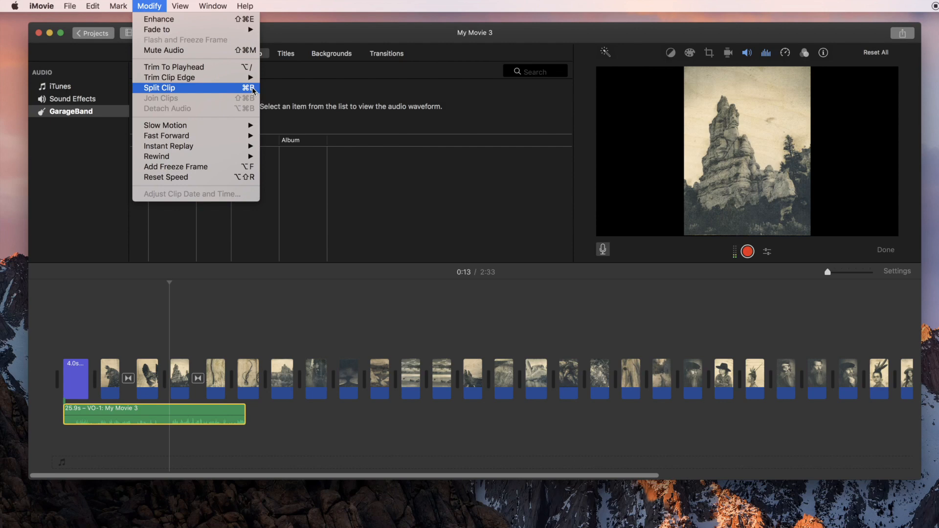
left_click(182, 88)
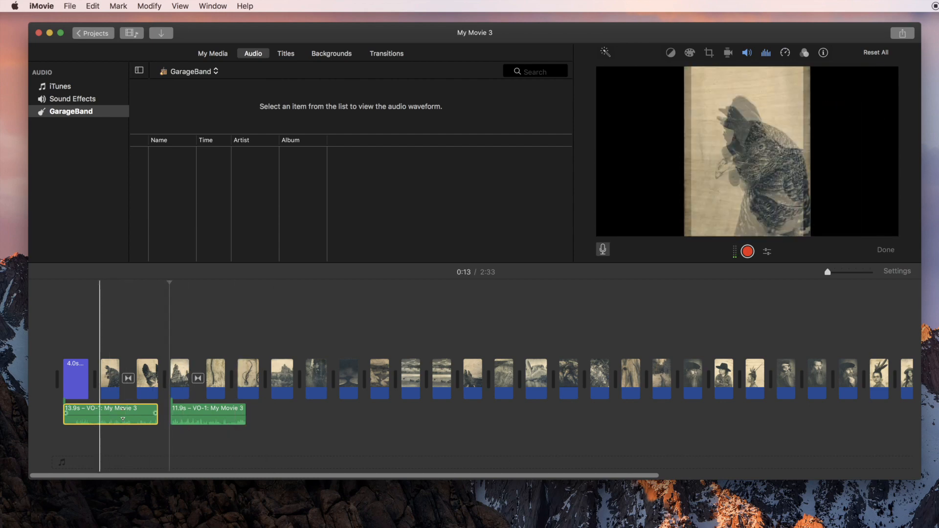
left_click(204, 415)
key("Delete")
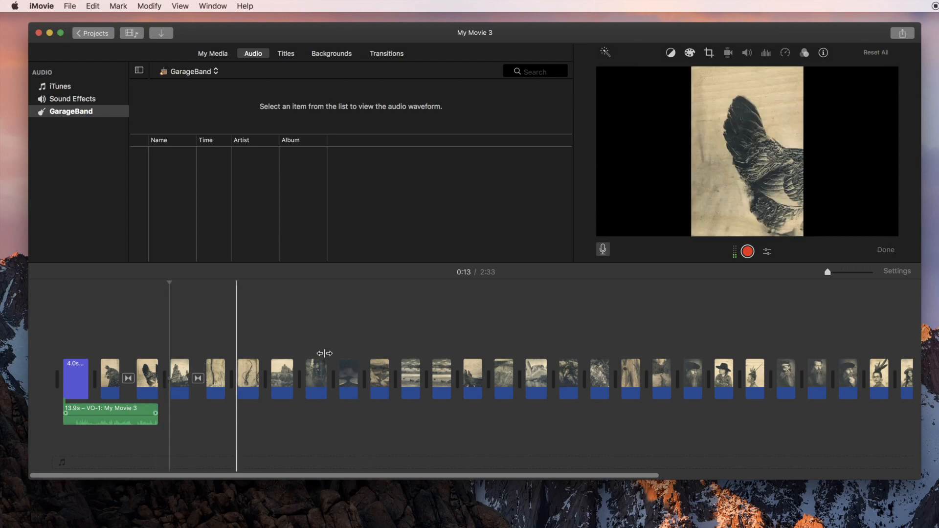
Step: Record a second voiceover of about 19 seconds starting at 0:13, at the beginning of the third photo
left_click(747, 252)
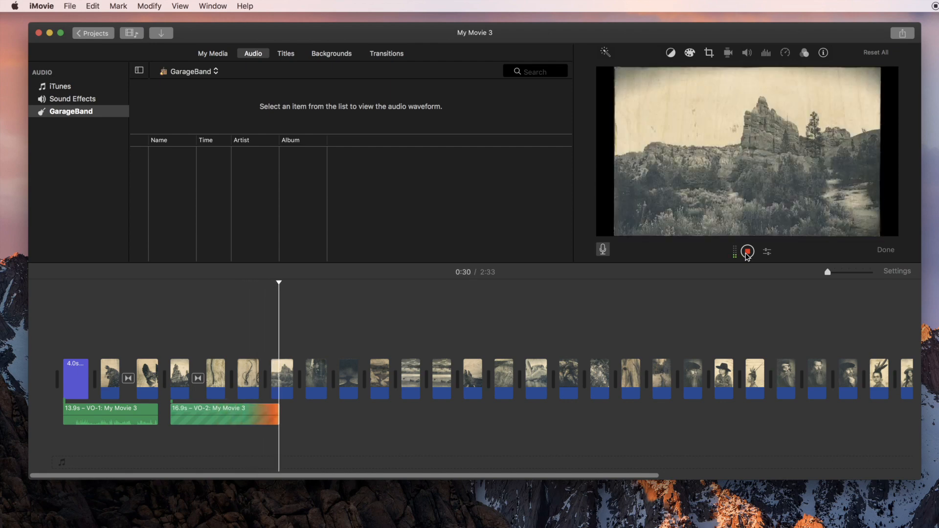
left_click(748, 251)
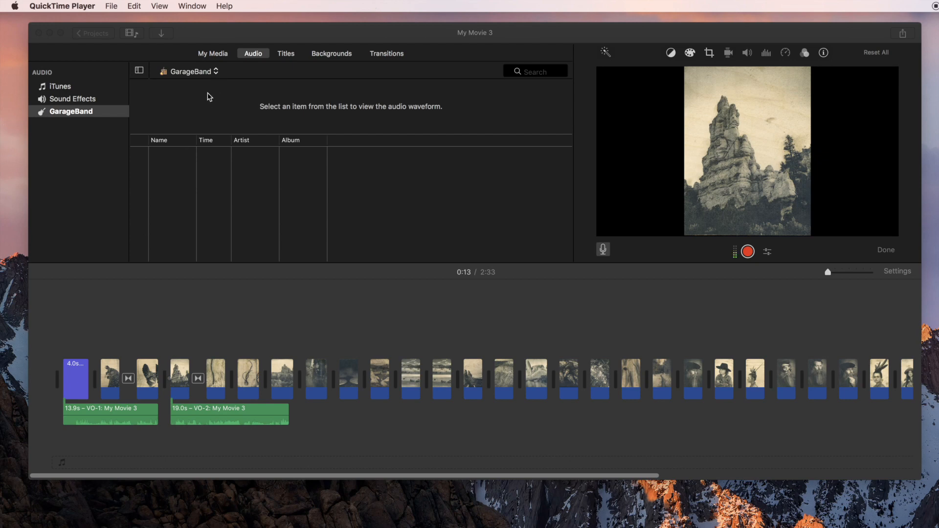
Step: Return to the media library and open the export settings for sharing the movie as a file
left_click(214, 60)
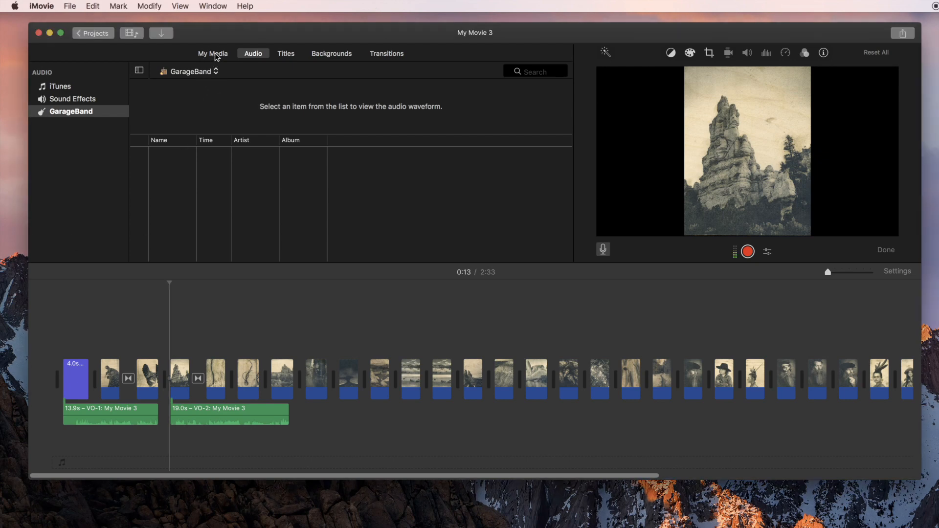
left_click(215, 53)
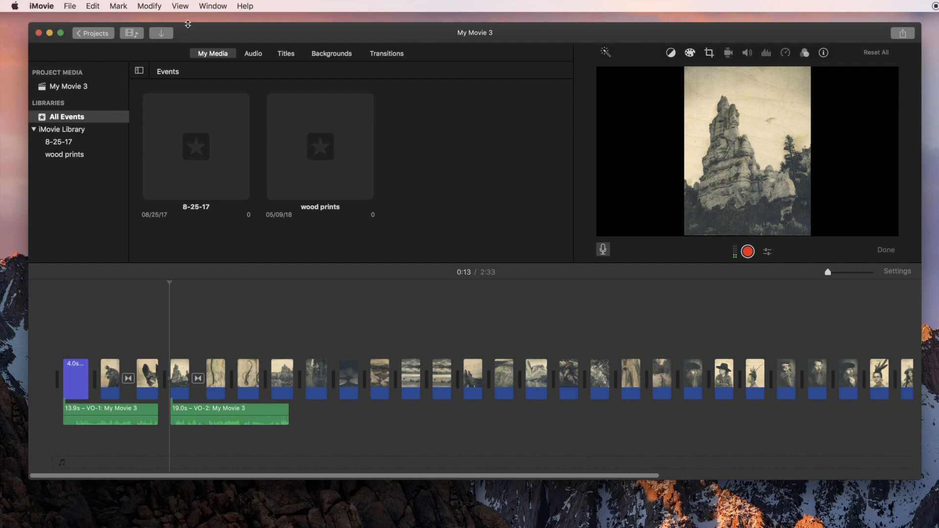
left_click(72, 4)
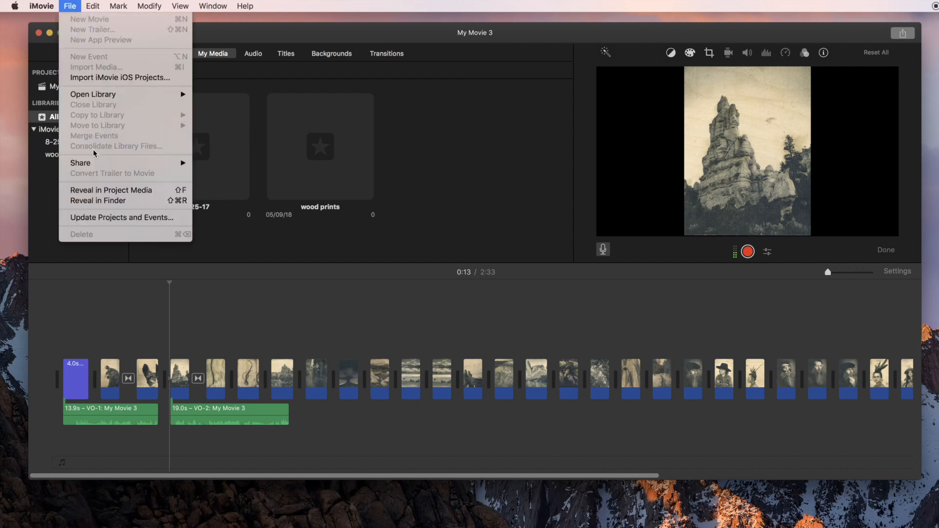
mouse_move(88, 166)
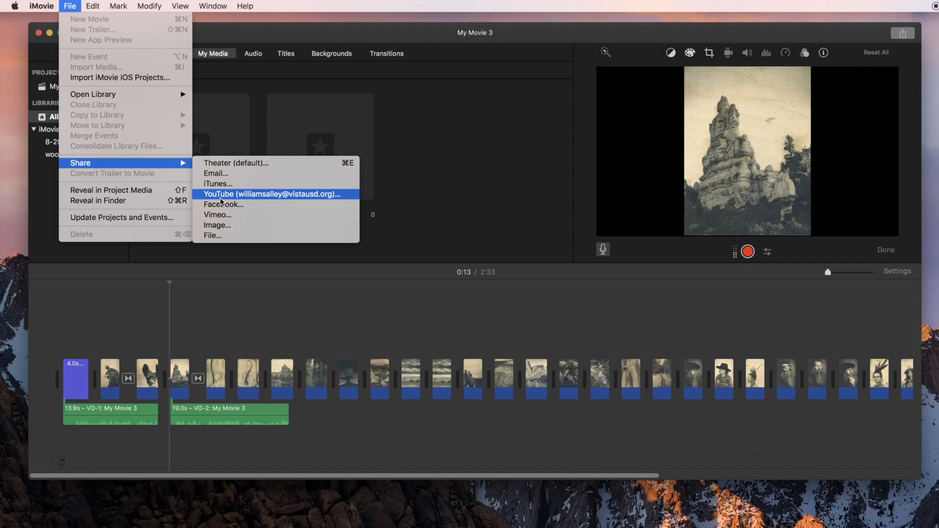
left_click(213, 236)
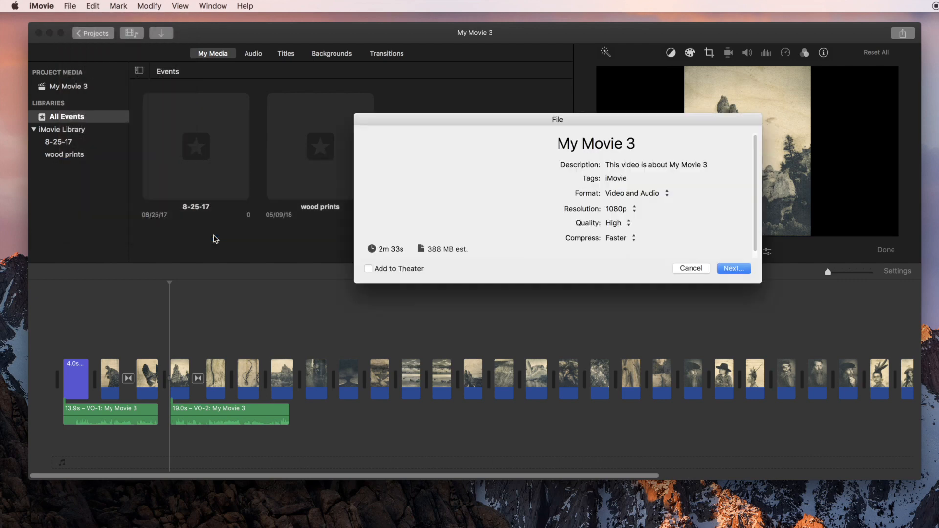